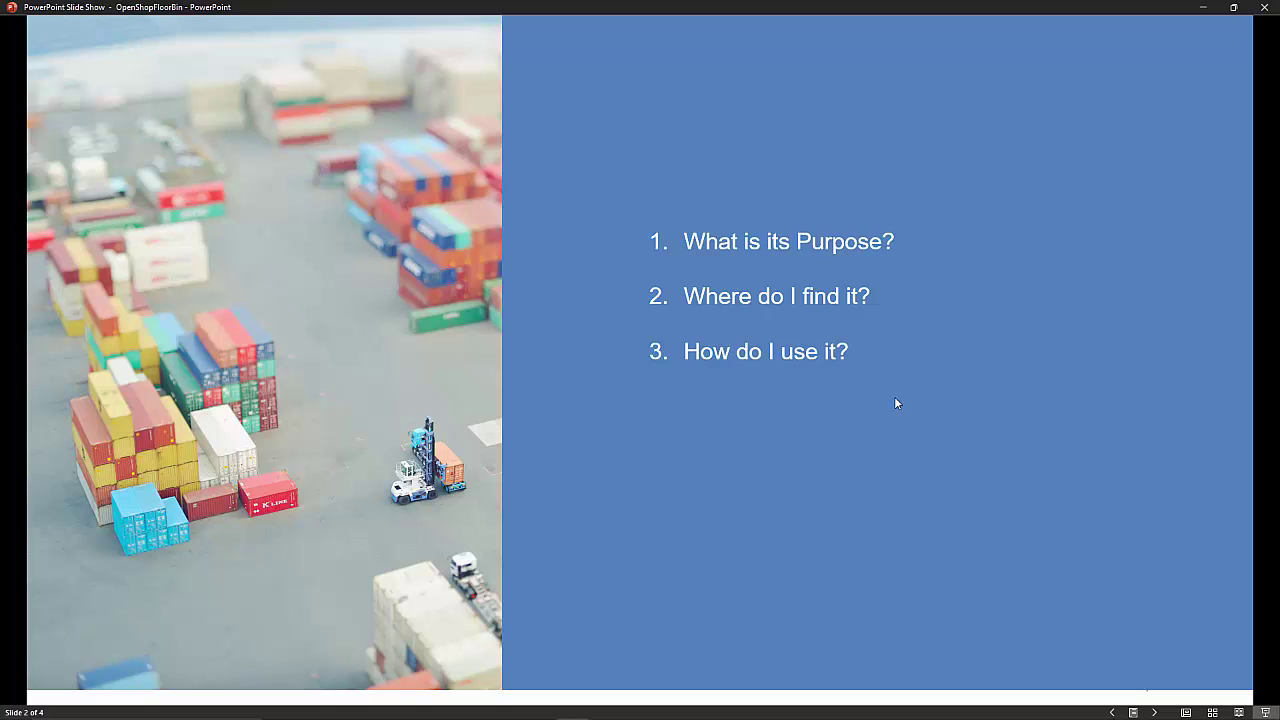
Step: Advance the slide show to slide 3, 'What is its Purpose?'
left_click(896, 403)
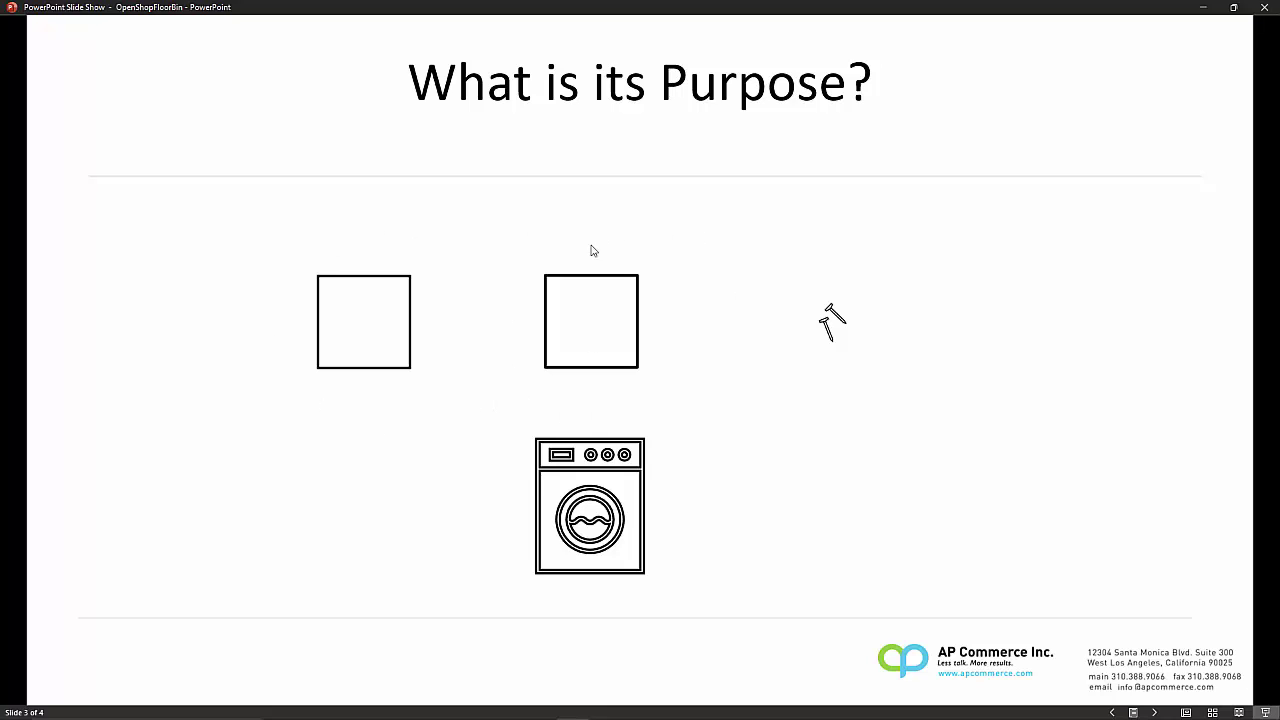
Step: Advance the slide show to slide 4, listing purpose, where to find it, and how to use it
left_click(859, 398)
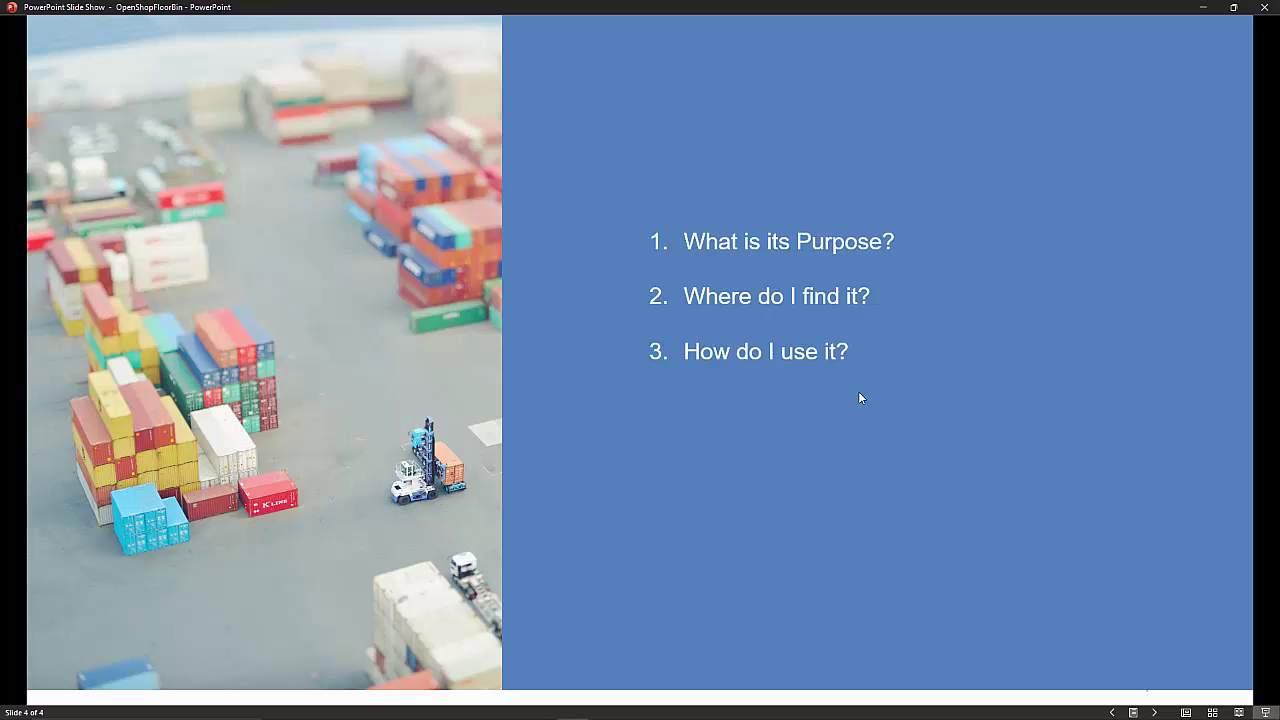
key("alt+Tab")
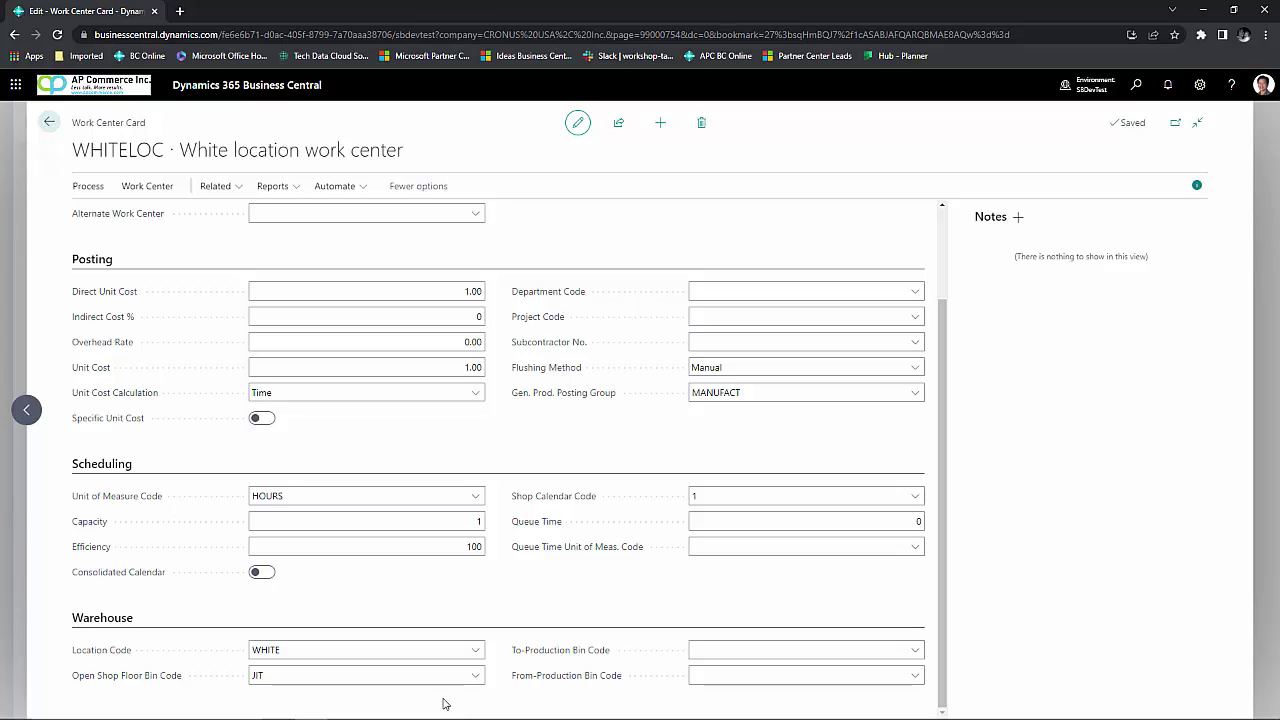
Step: Back out of work centers, confirm FLUSHNOPICK's flushing method is Forward, and search pages for 'bom'
key("Escape")
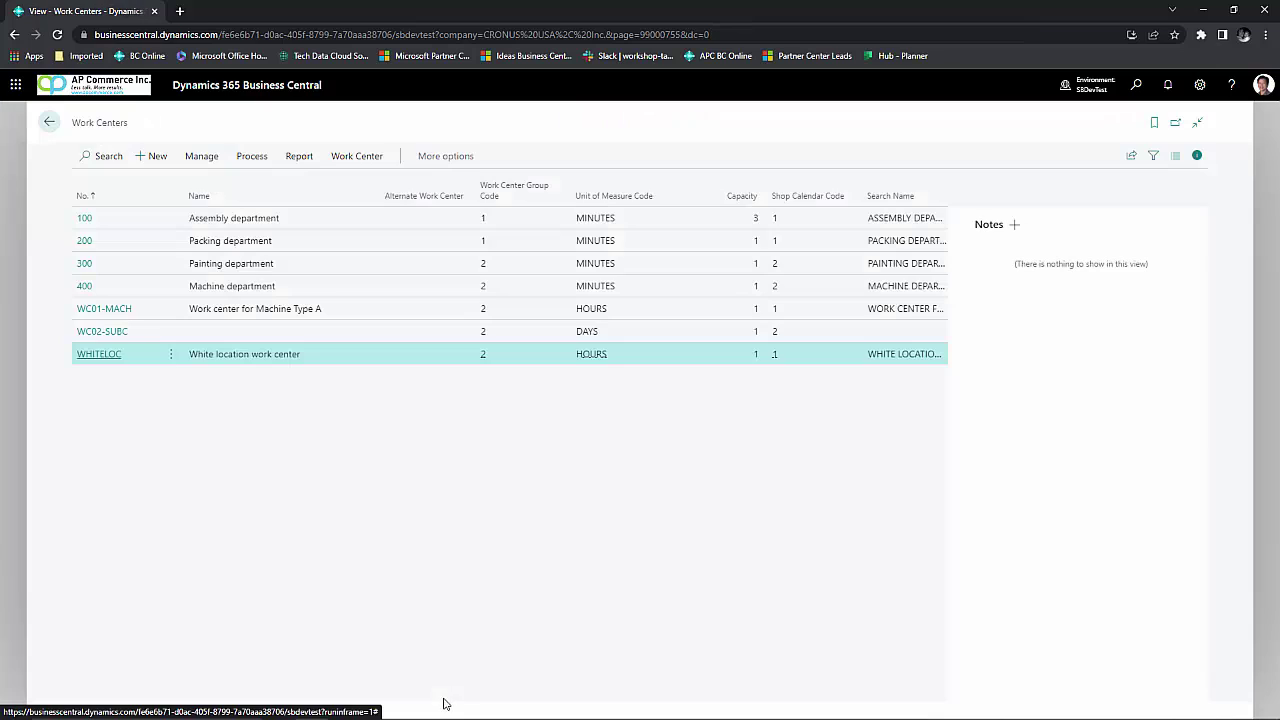
key("Escape")
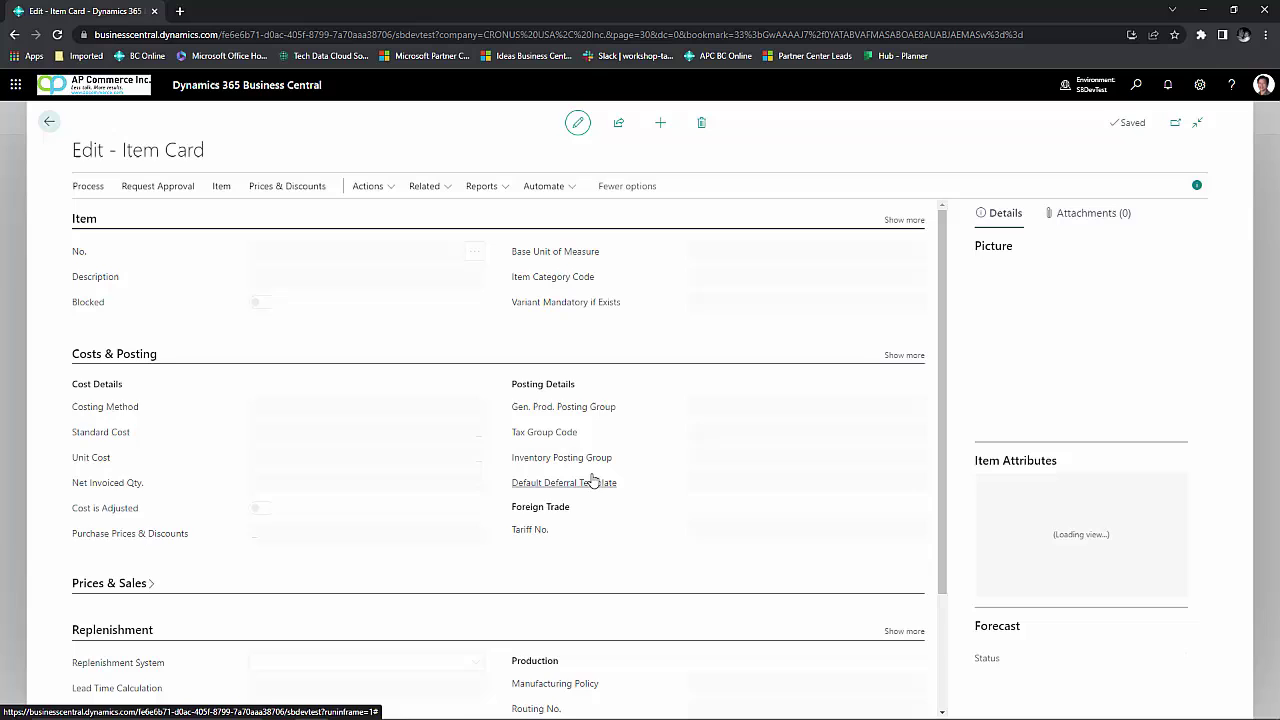
scroll(591, 478, "down", 1)
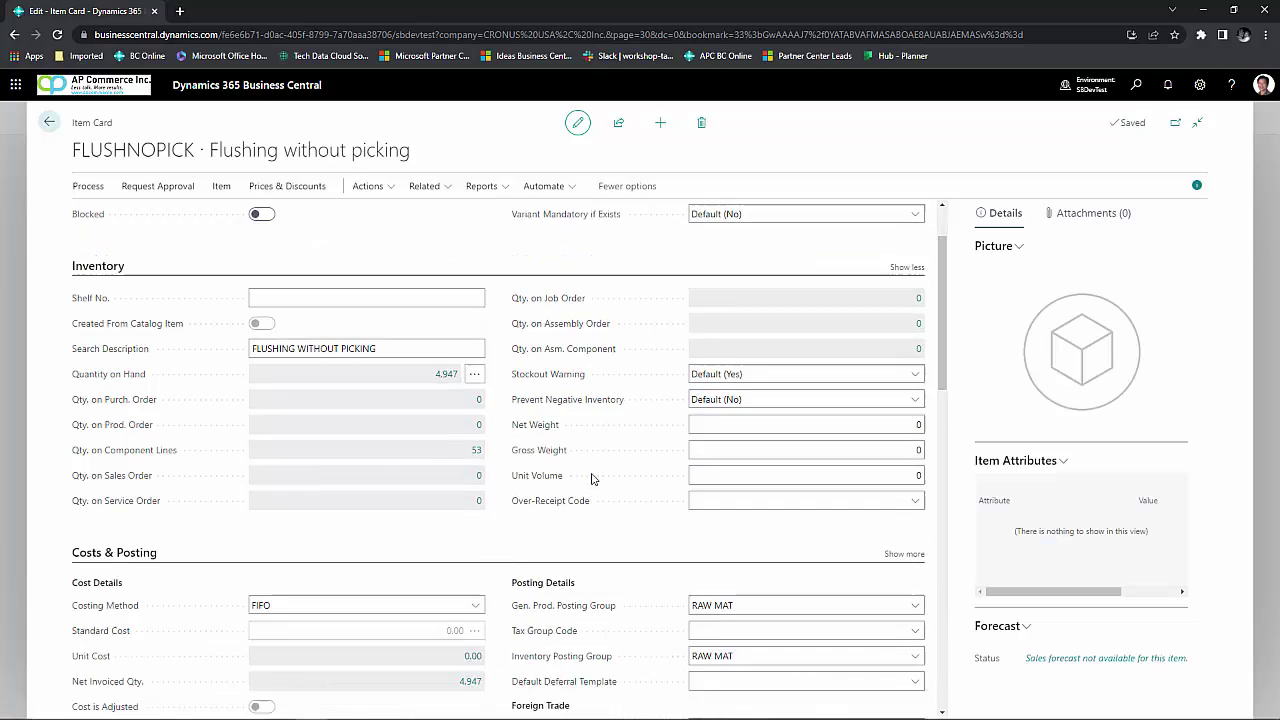
scroll(591, 478, "down", 4)
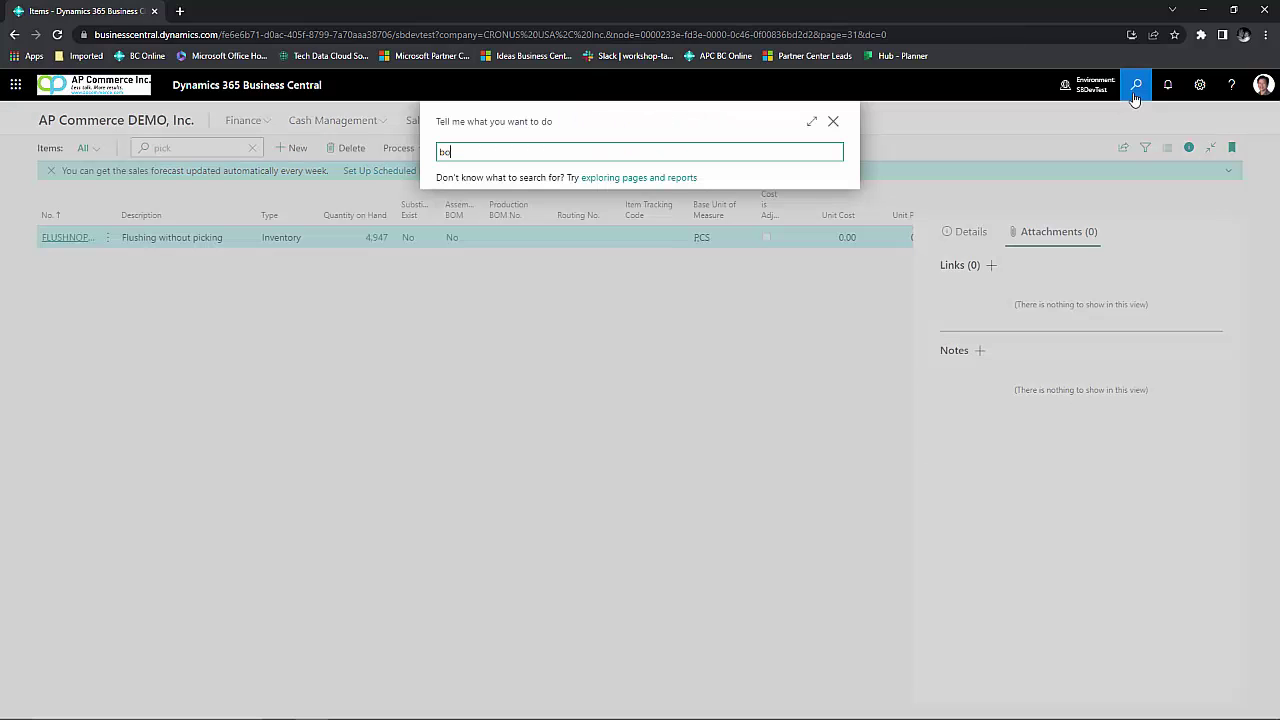
type("m")
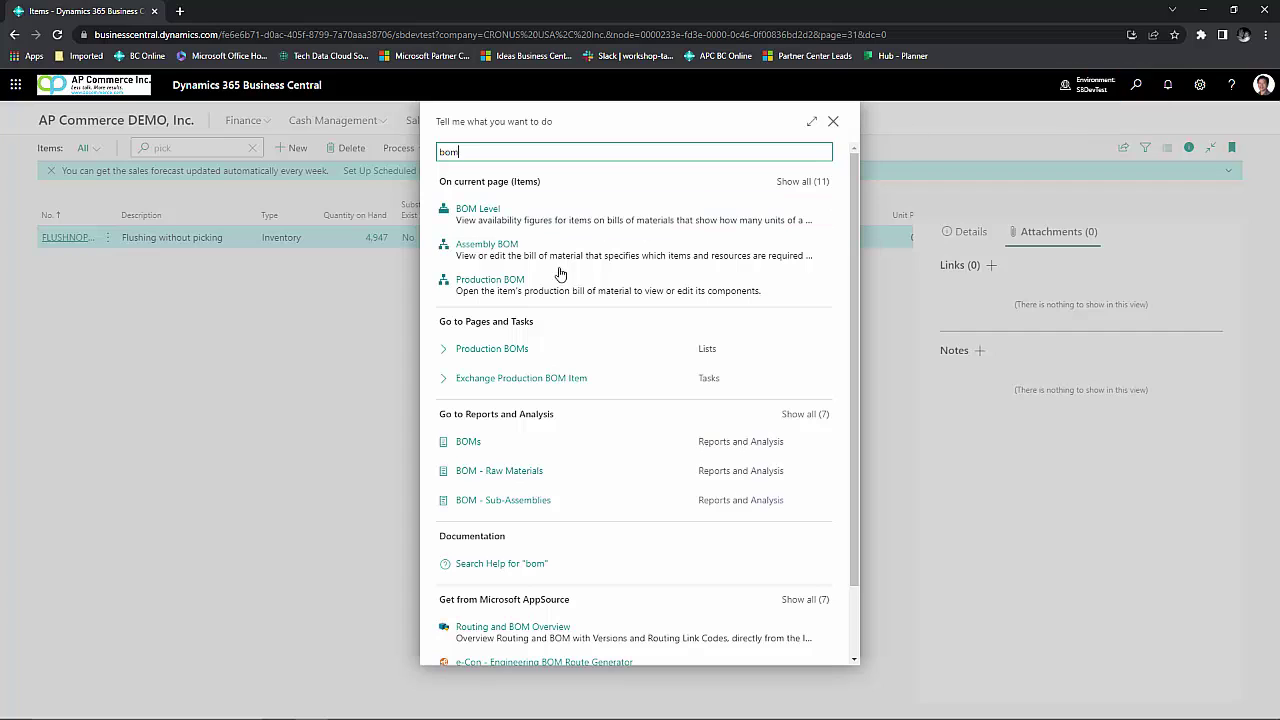
Step: Open production BOM 1700 Brake and highlight the FLUSHNOPICK line at 50 PCS, link code 100
left_click(522, 352)
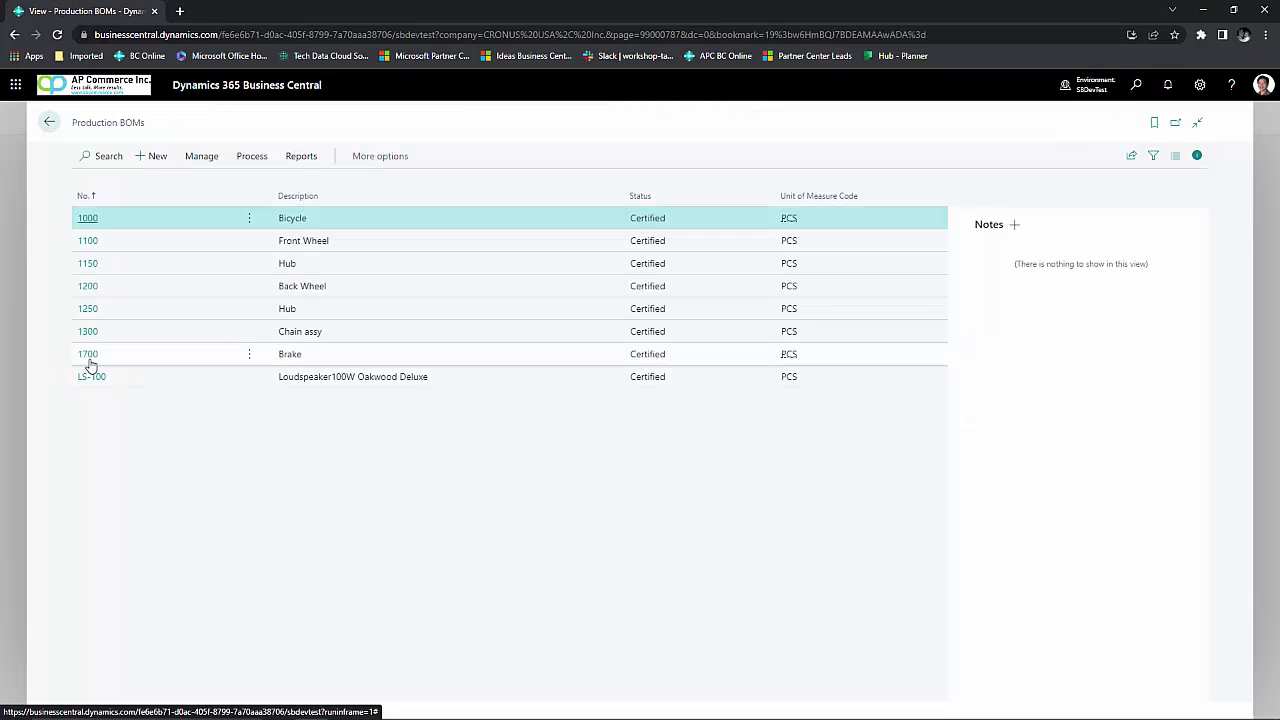
left_click(90, 358)
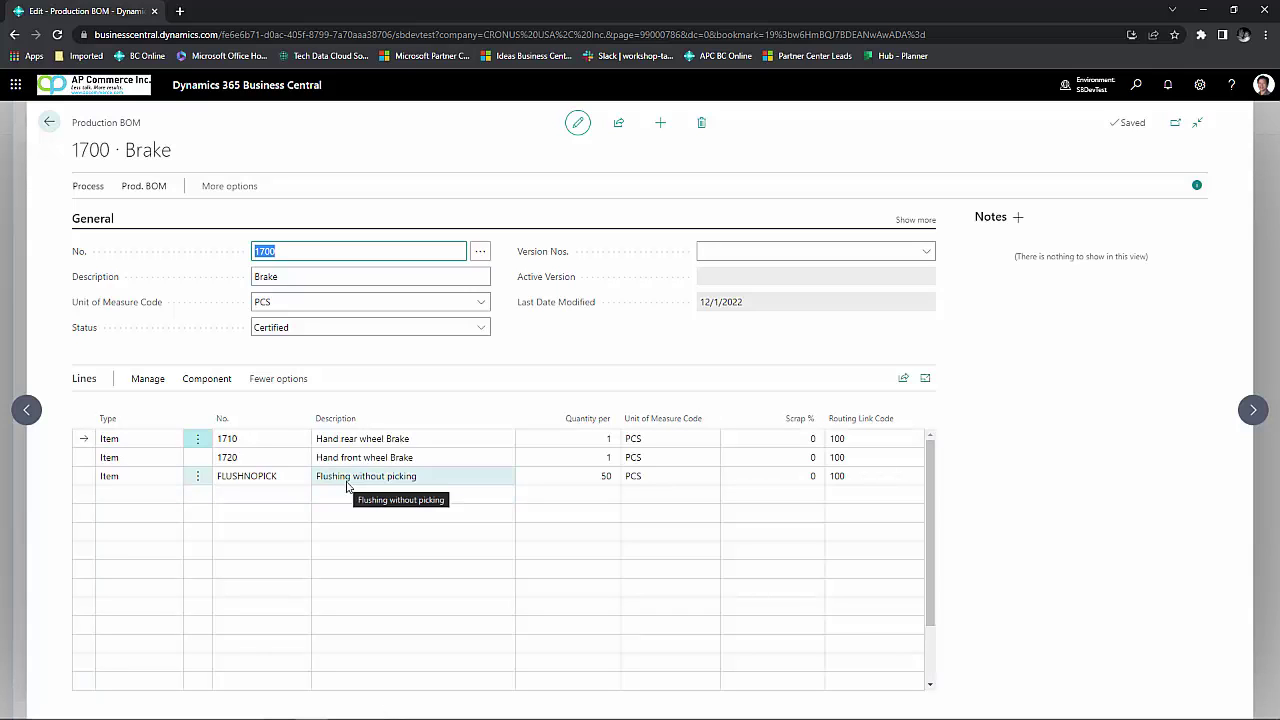
left_click(347, 478)
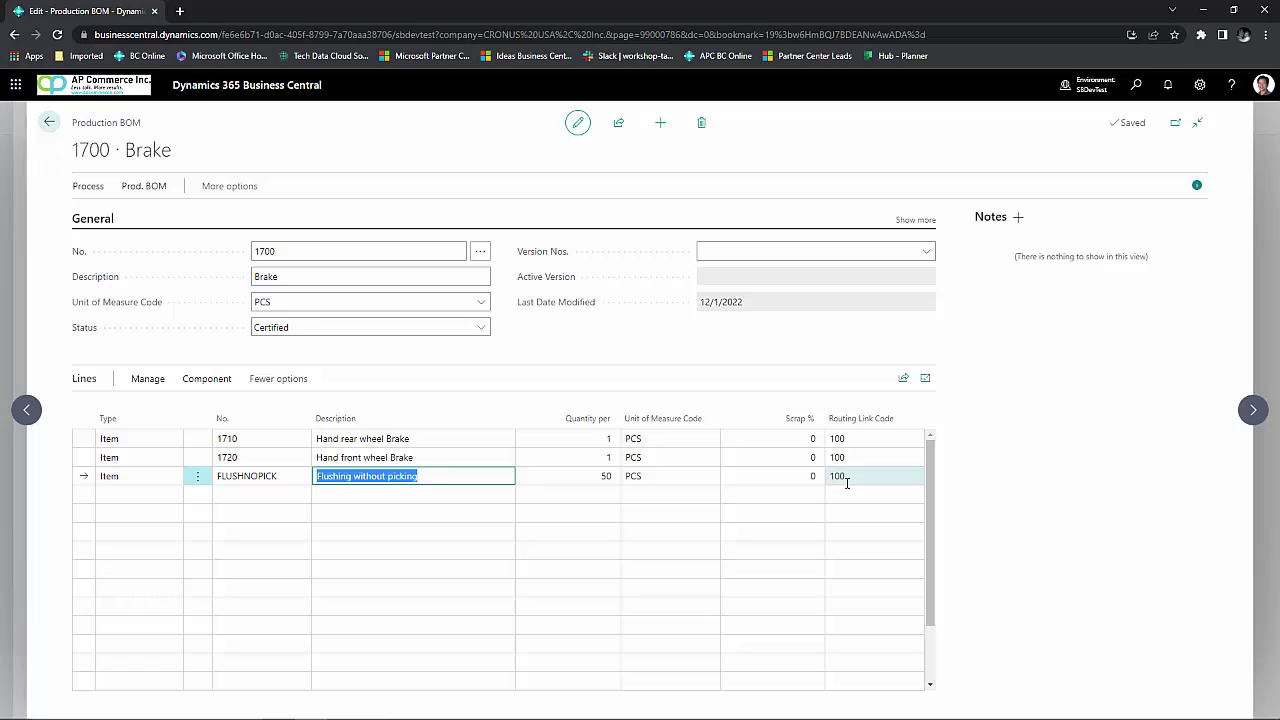
Step: Check routing 1700's operation 100 at WHITELOC with routing link code 100, then return to Production BOMs
key("Escape")
left_click(1136, 87)
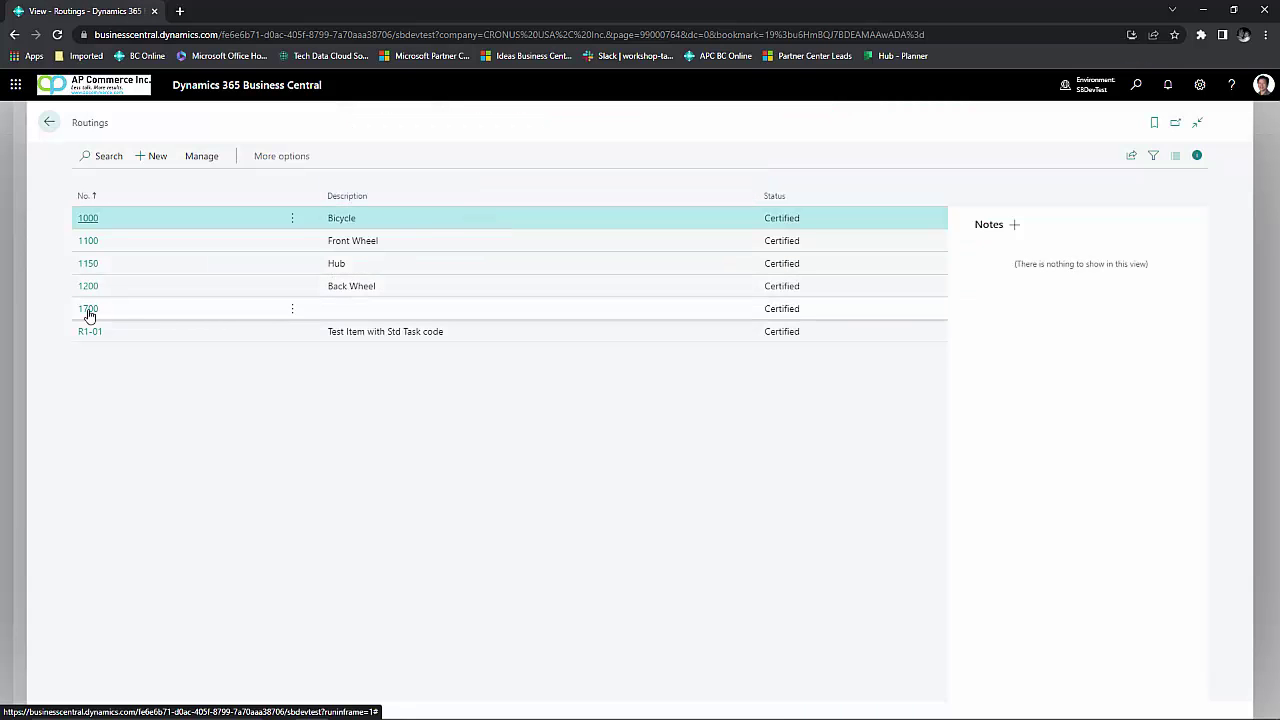
left_click(89, 310)
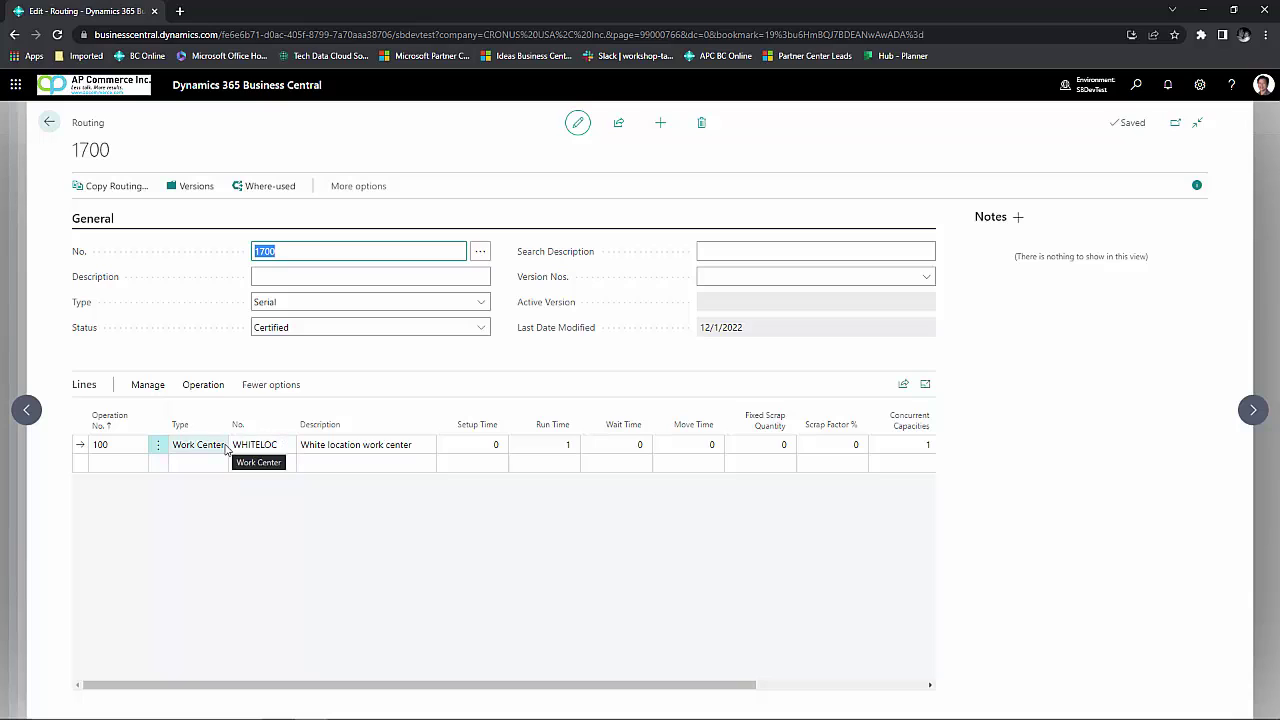
left_click(547, 686)
left_click_drag(547, 692, 726, 698)
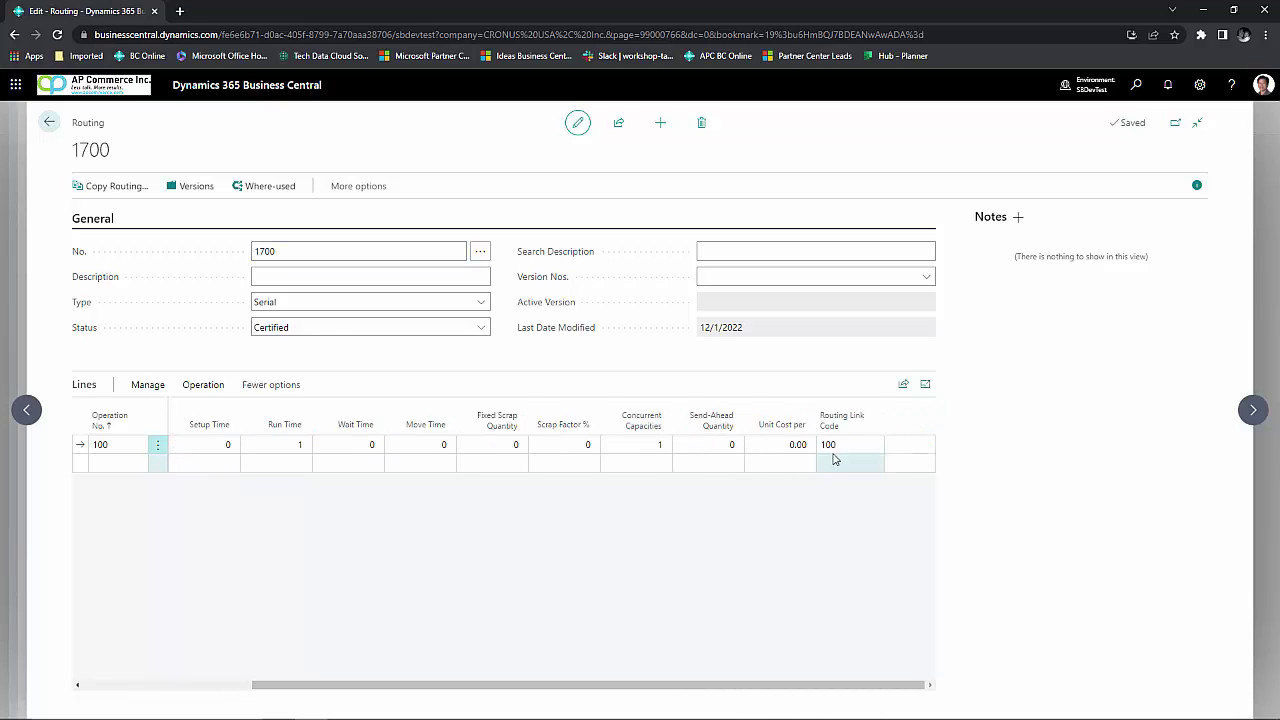
left_click(847, 462)
key("Escape")
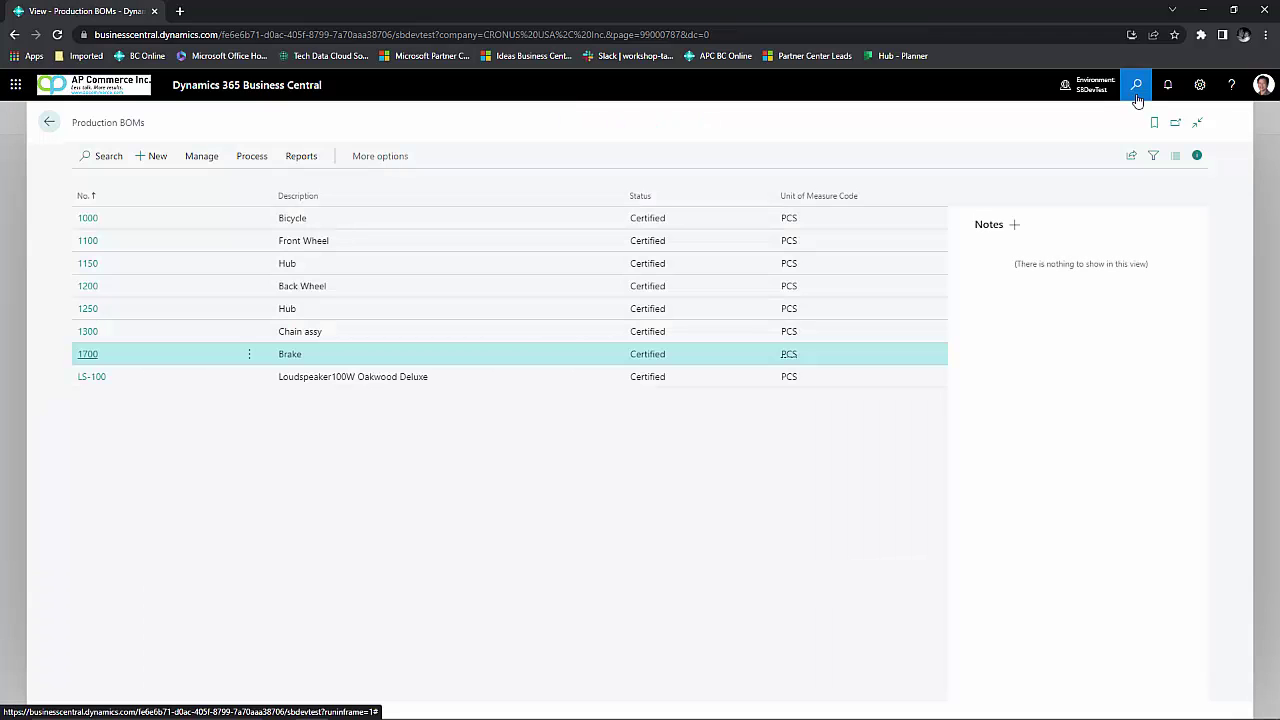
Step: Create a new released production order for source item 1700 with quantity 1
left_click(1137, 97)
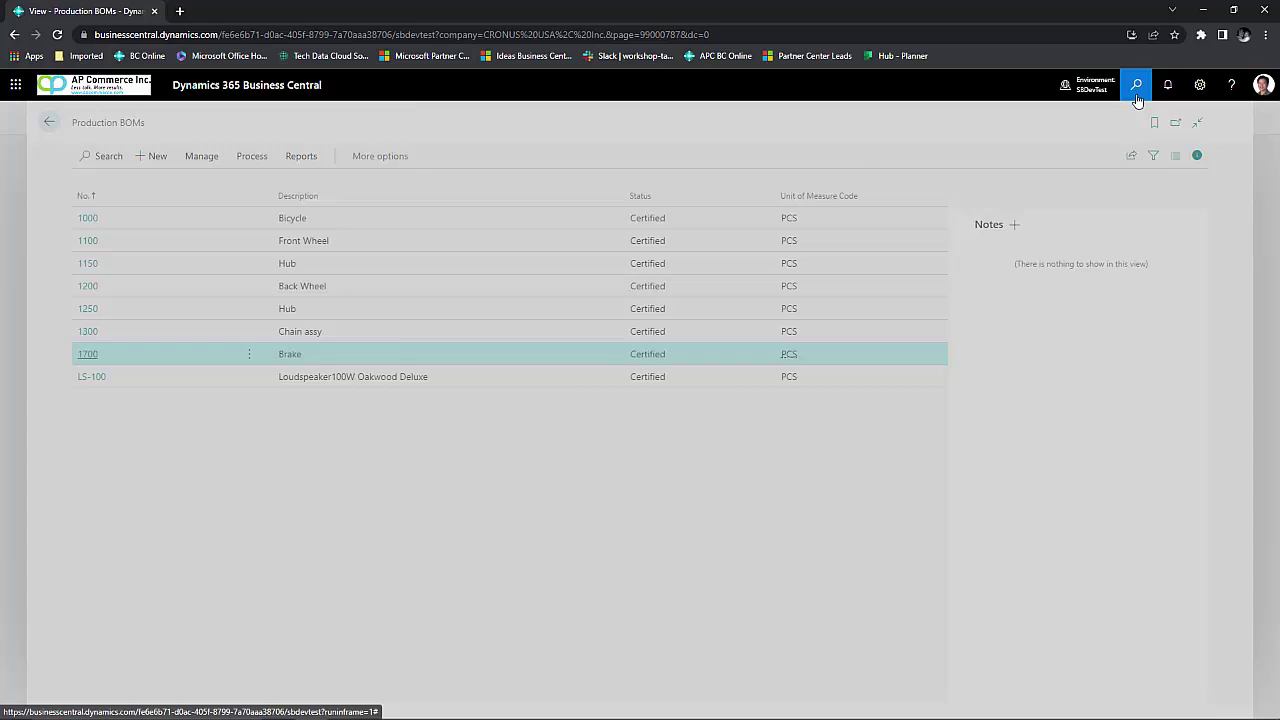
left_click(543, 200)
left_click(155, 157)
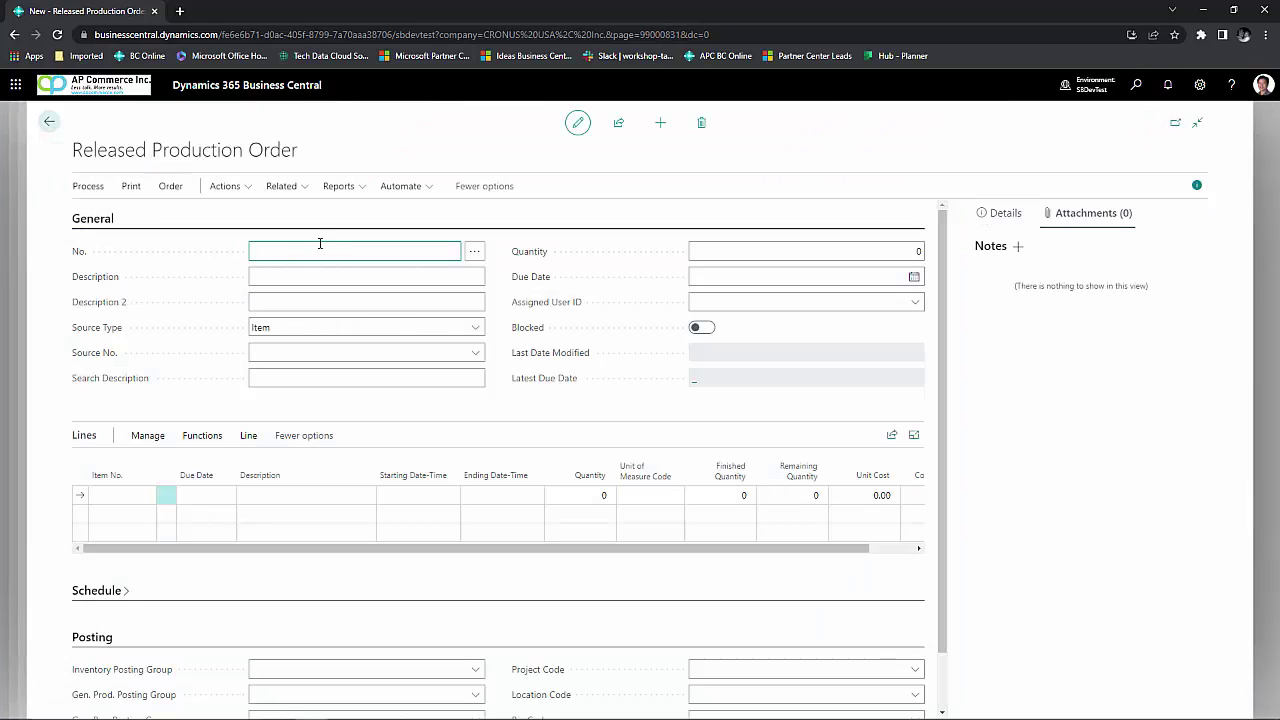
left_click(303, 345)
type("1700")
key("Tab")
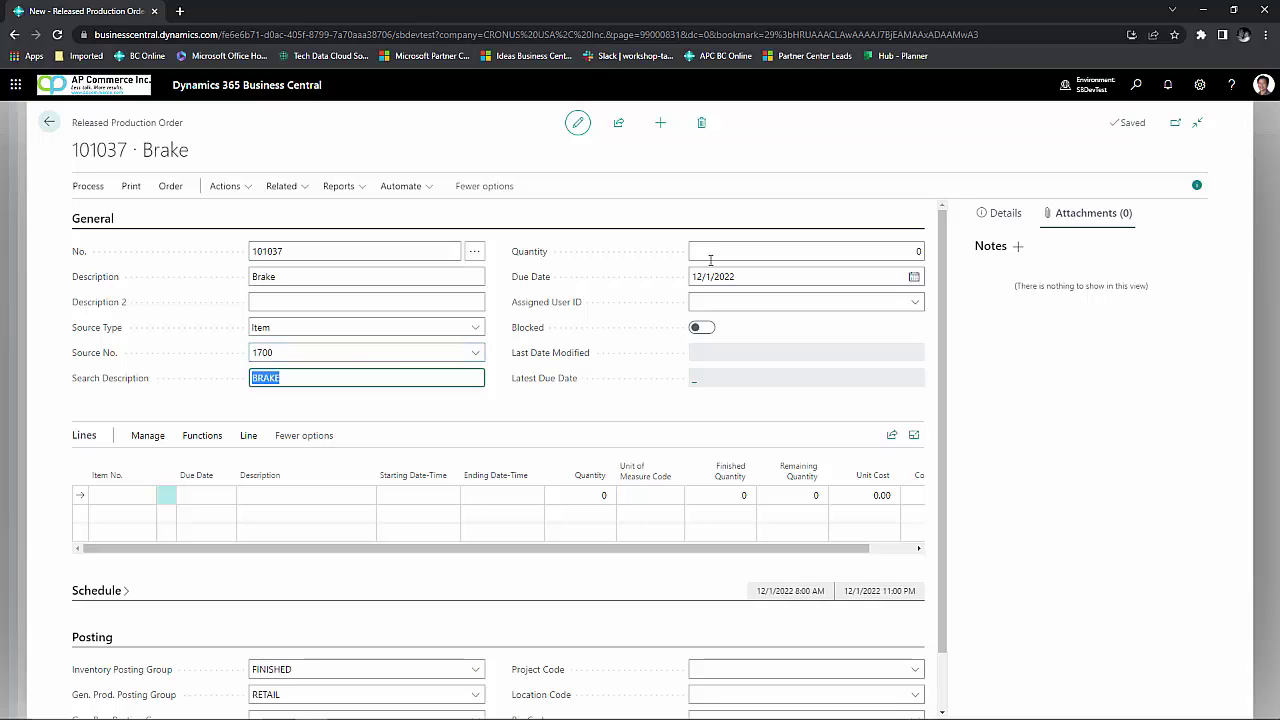
left_click(780, 250)
type("1")
key("Tab")
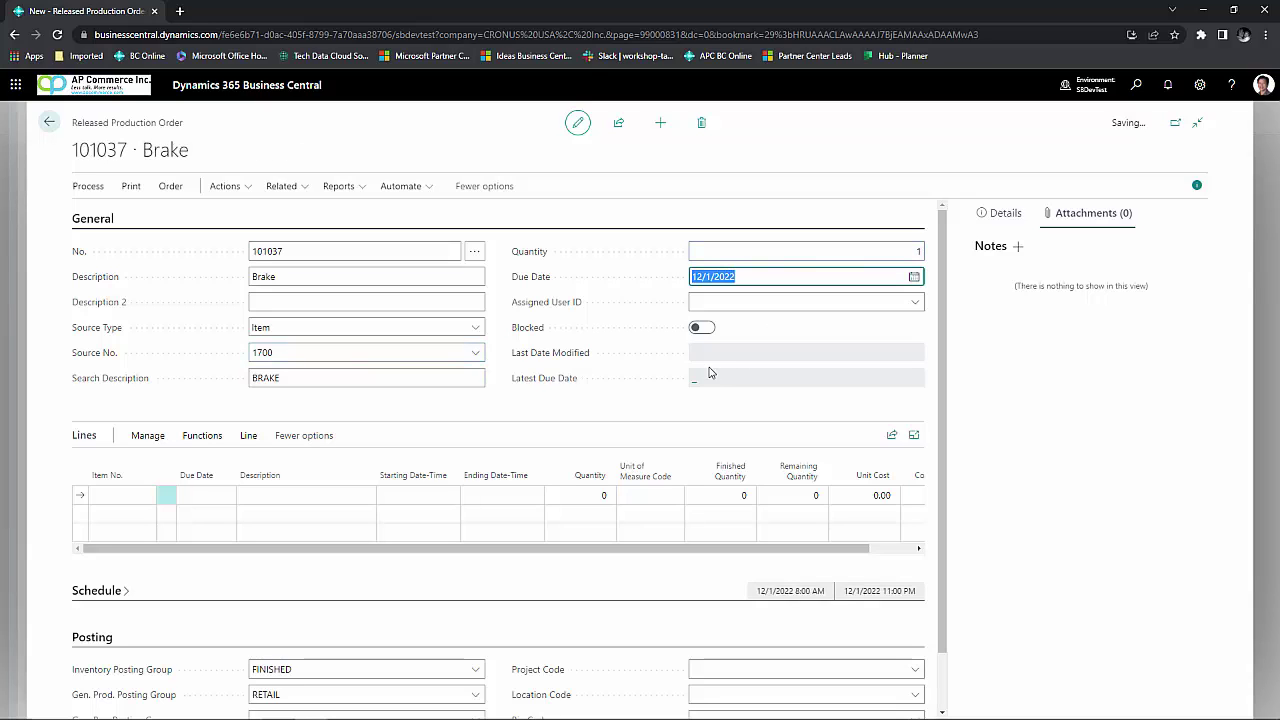
Step: Set the order's location to WHITE and refresh it to generate the 1700 order line
left_click(805, 694)
left_click(757, 545)
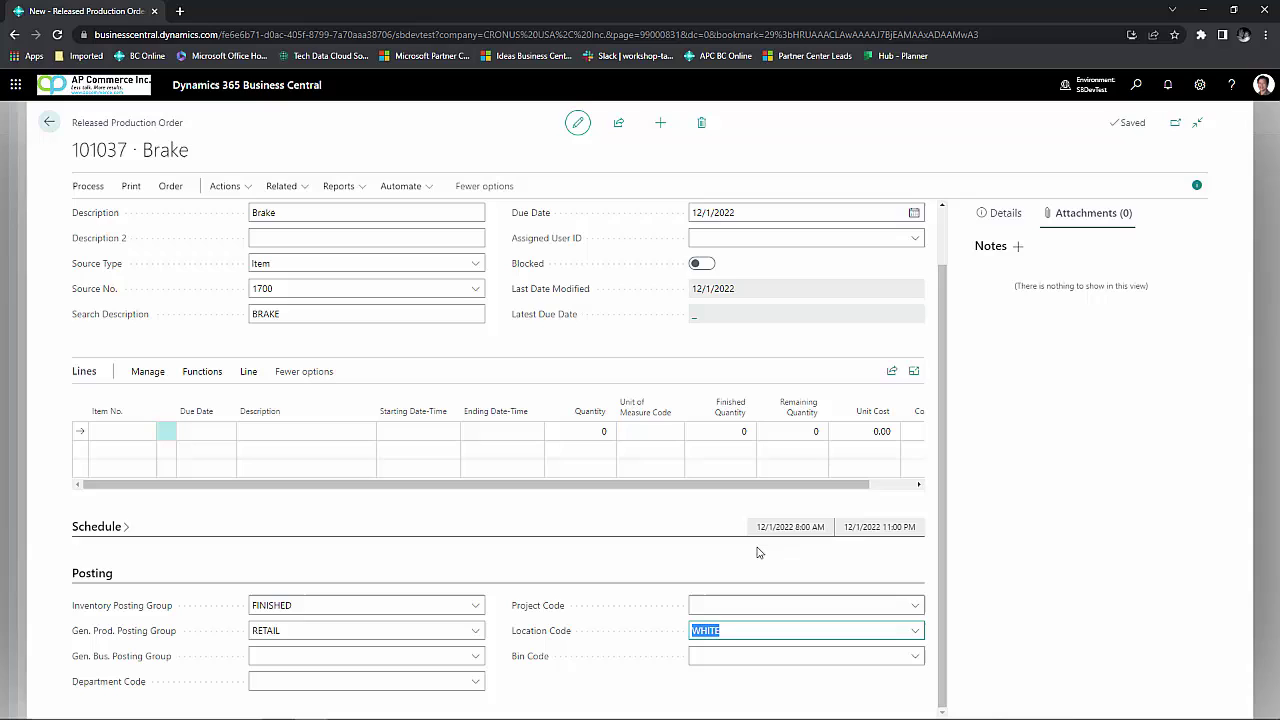
left_click(88, 186)
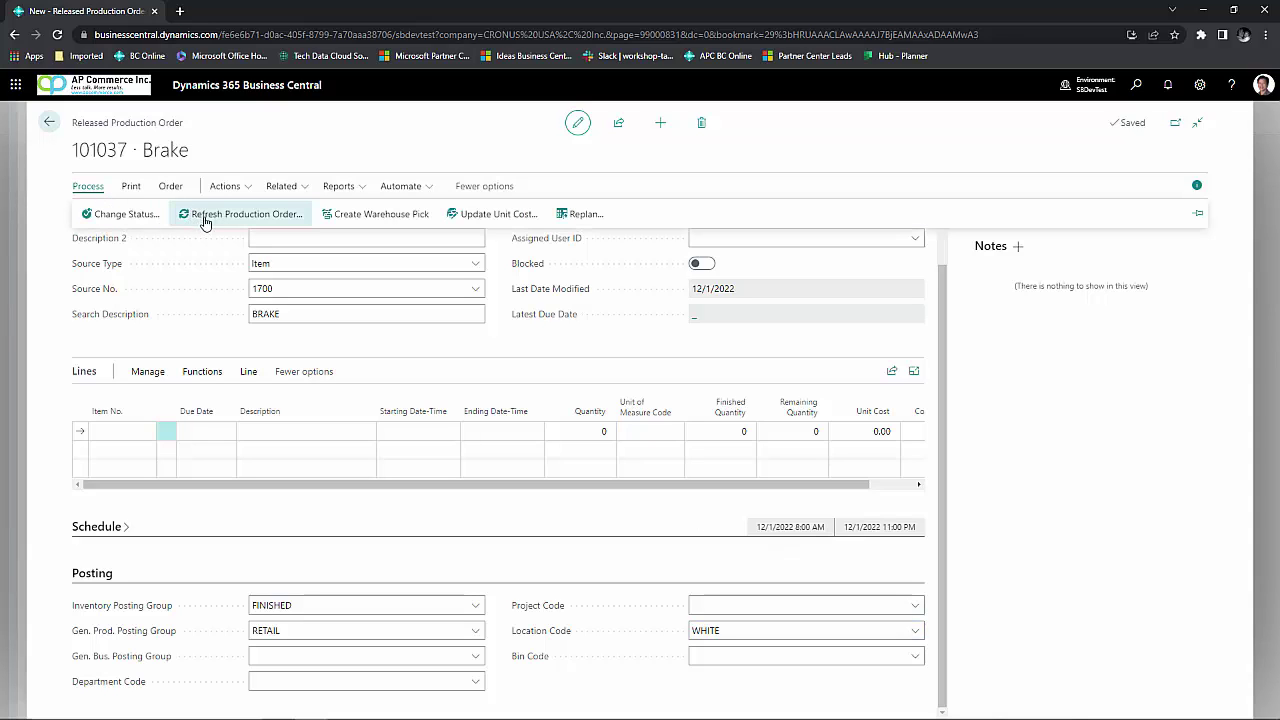
left_click(205, 216)
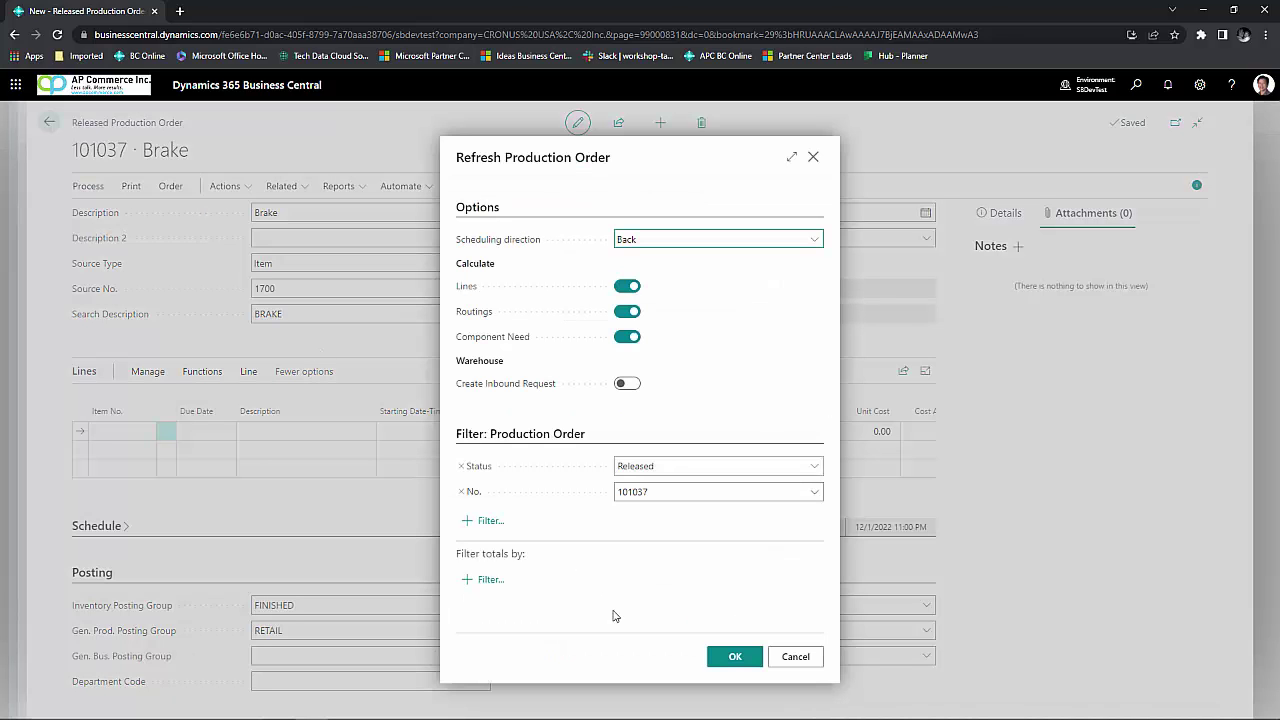
left_click(718, 657)
left_click(248, 371)
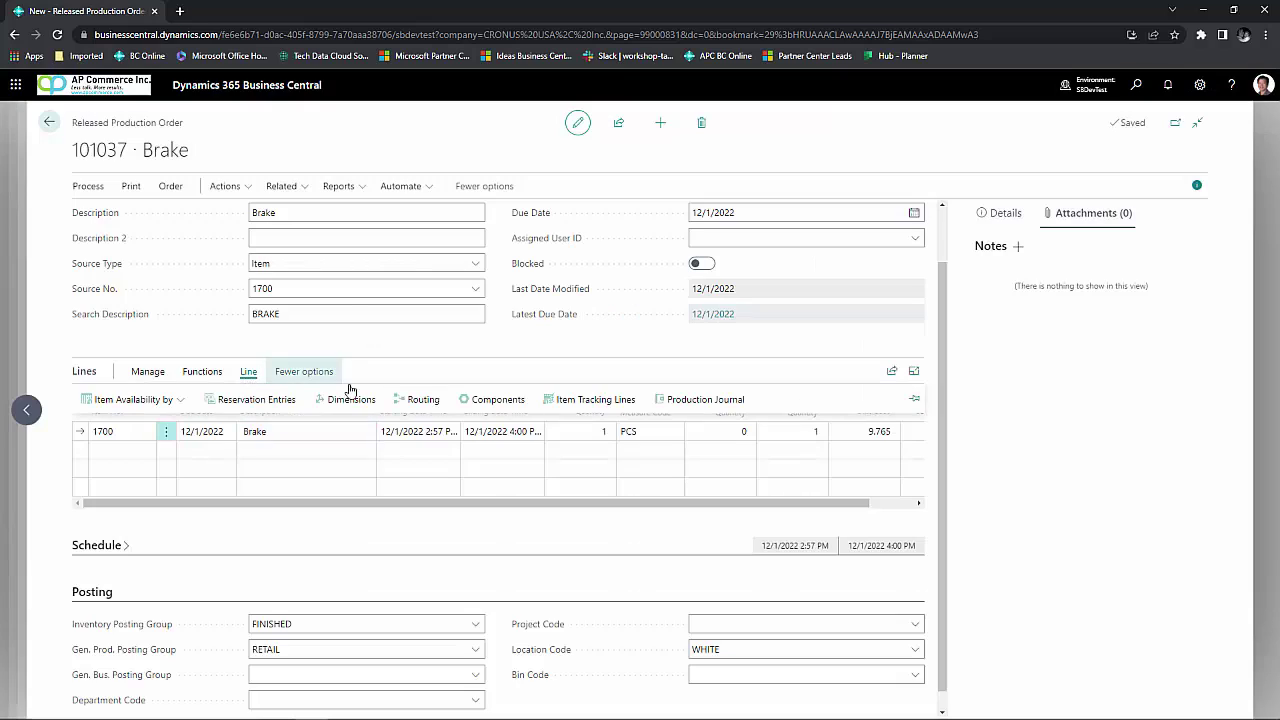
left_click(490, 399)
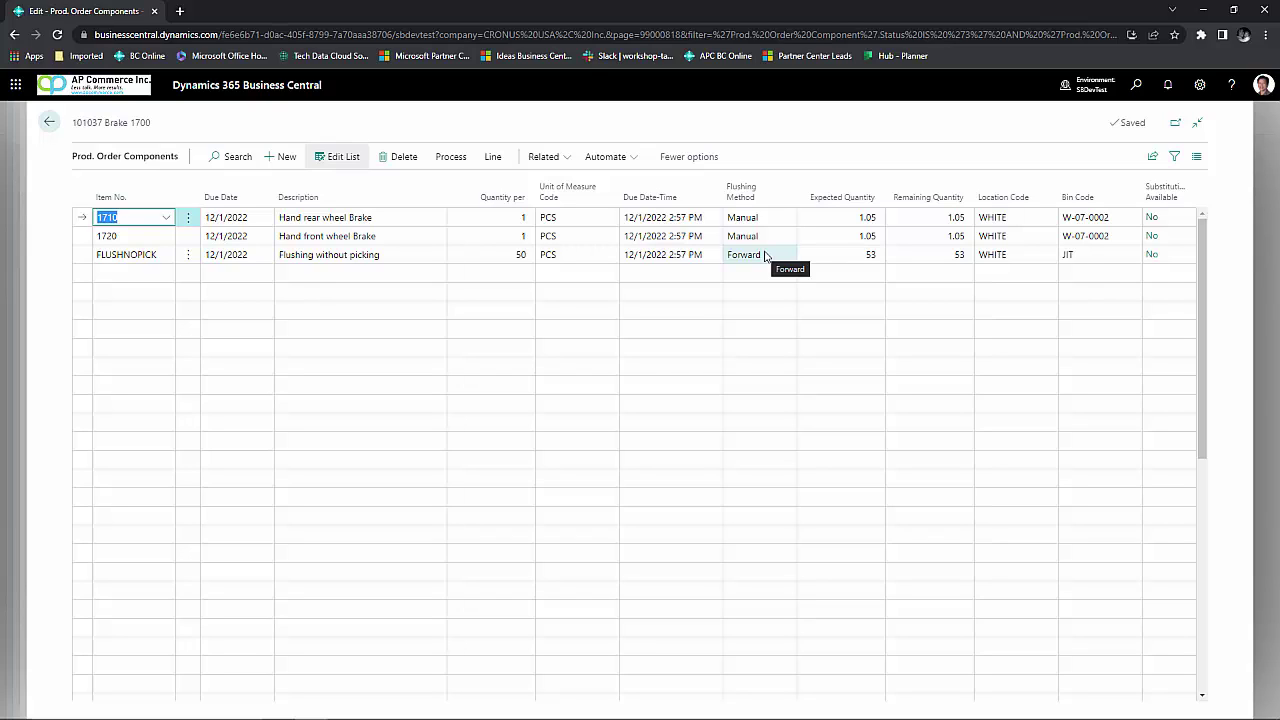
key("Escape")
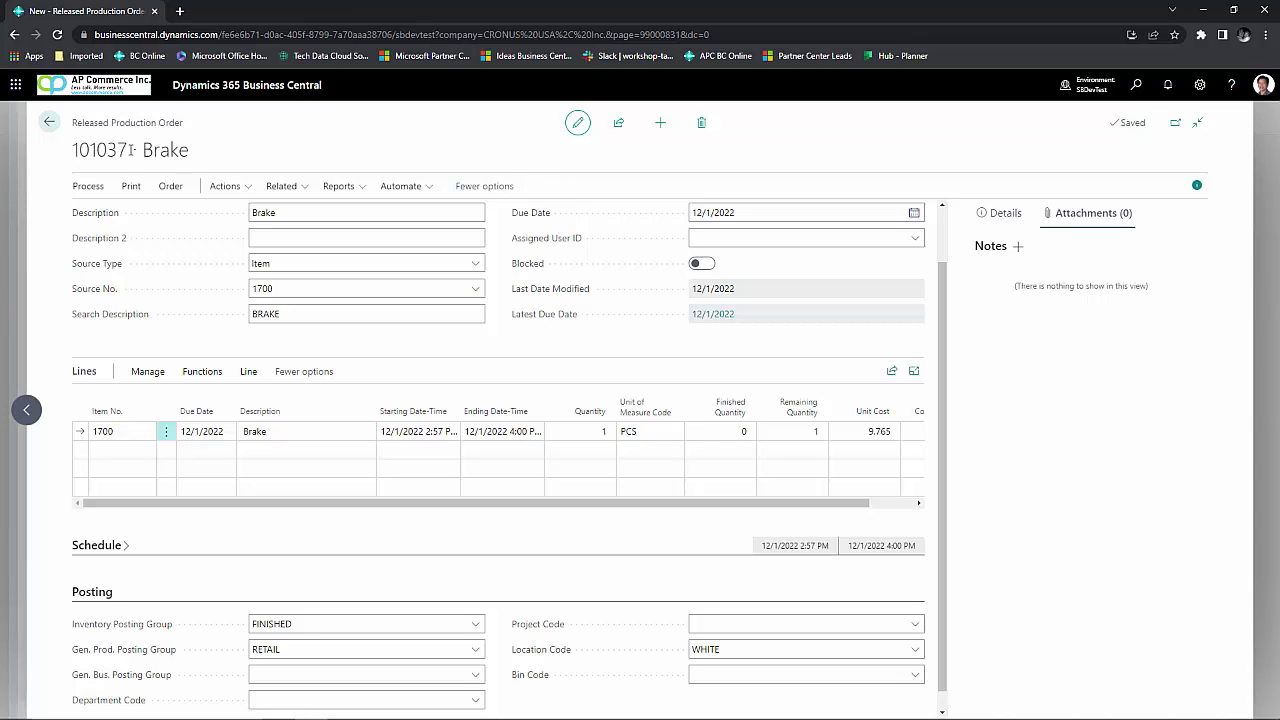
Step: Open Output Journals and enter production order 101037 copied from the order
left_click_drag(132, 150, 74, 152)
key("ctrl+c")
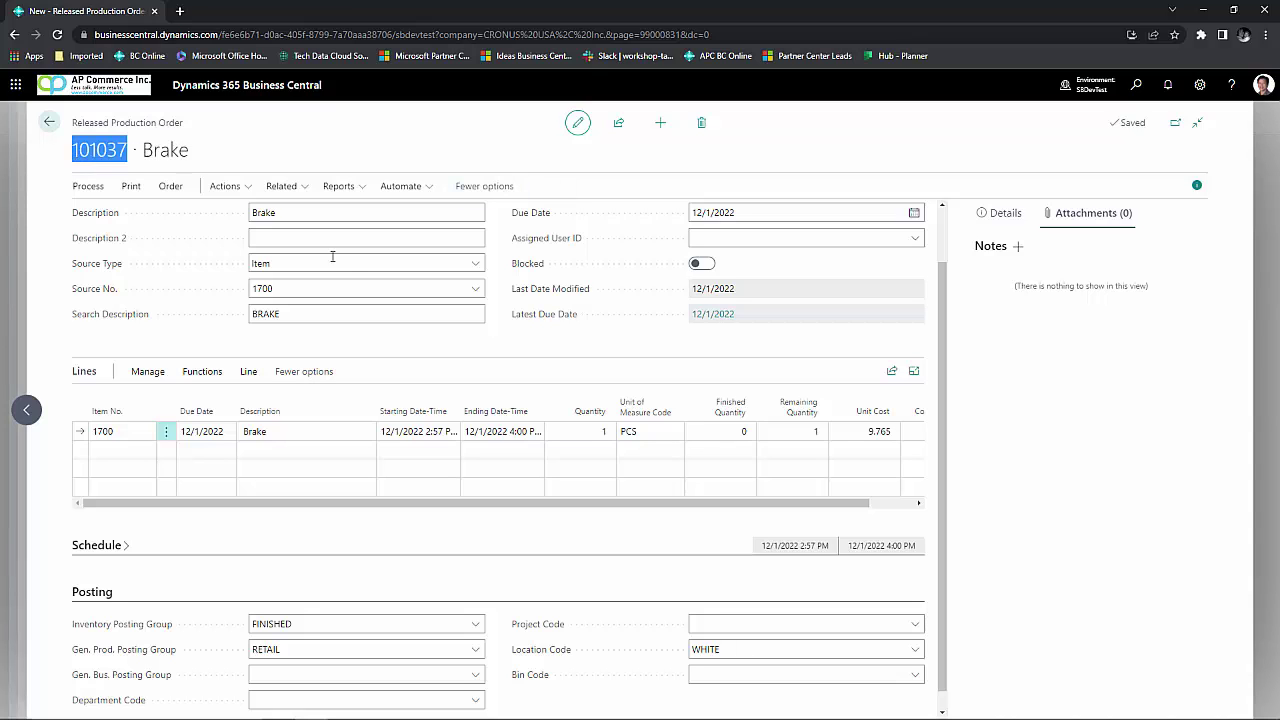
left_click(1135, 85)
type("output journal")
left_click(523, 209)
left_click(200, 277)
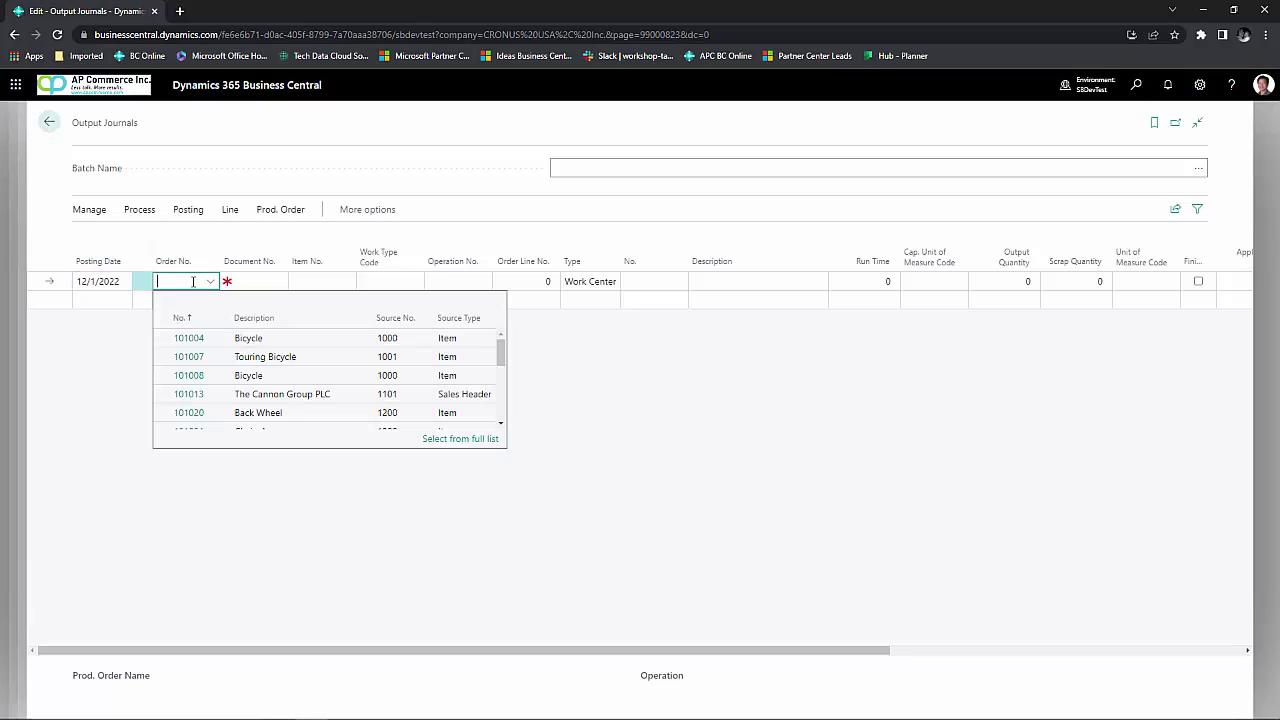
key("ctrl+v")
key("Tab")
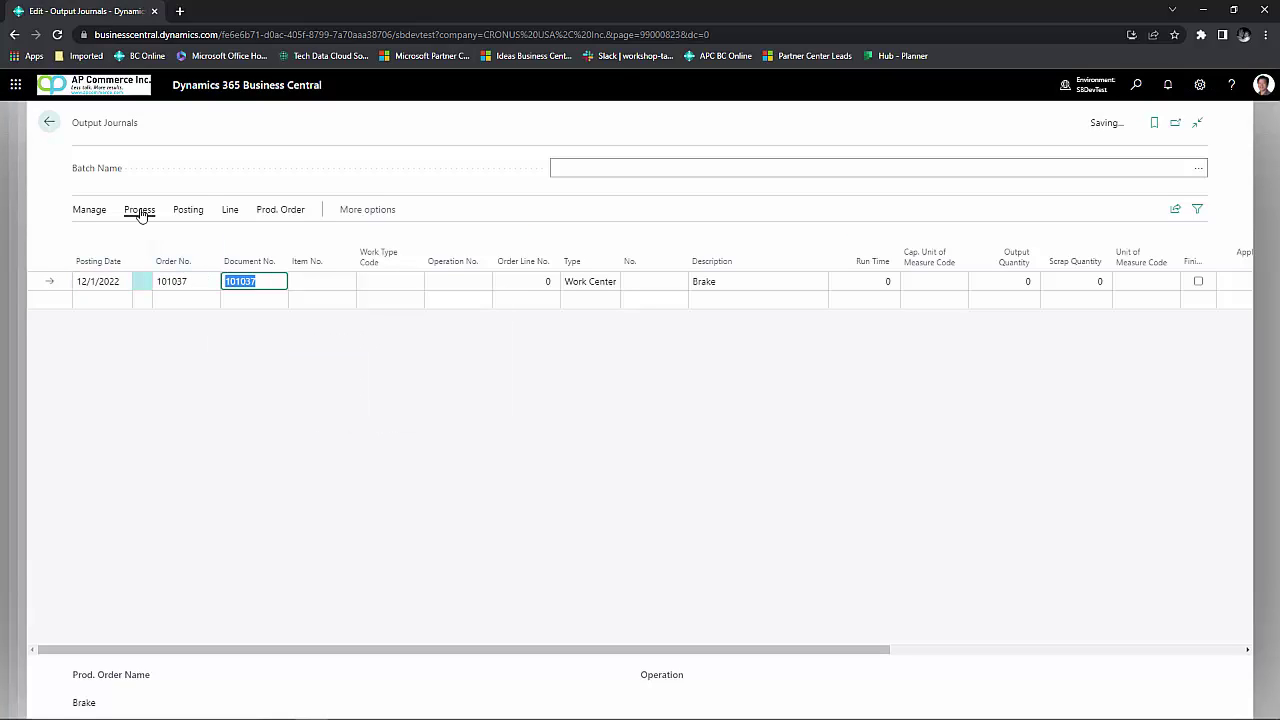
Step: Explode the routing, set run time 1, and post the output journal
left_click(140, 211)
left_click(185, 237)
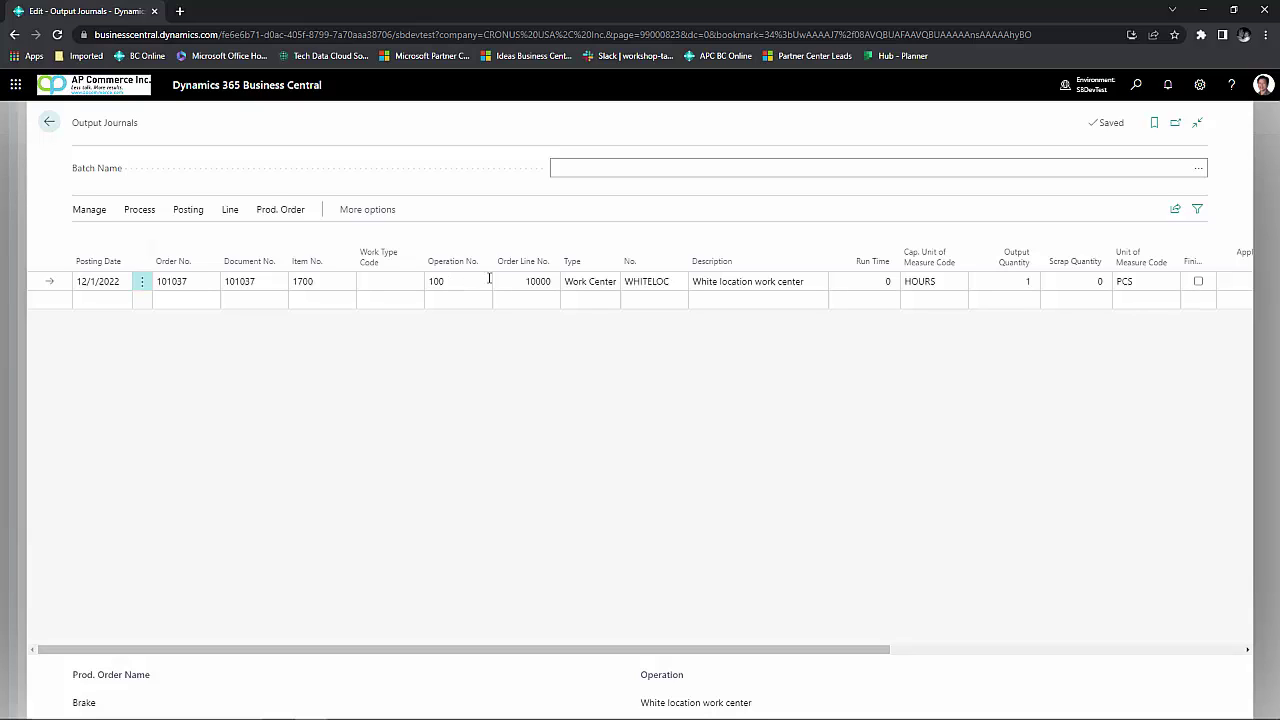
type("1")
key("Tab")
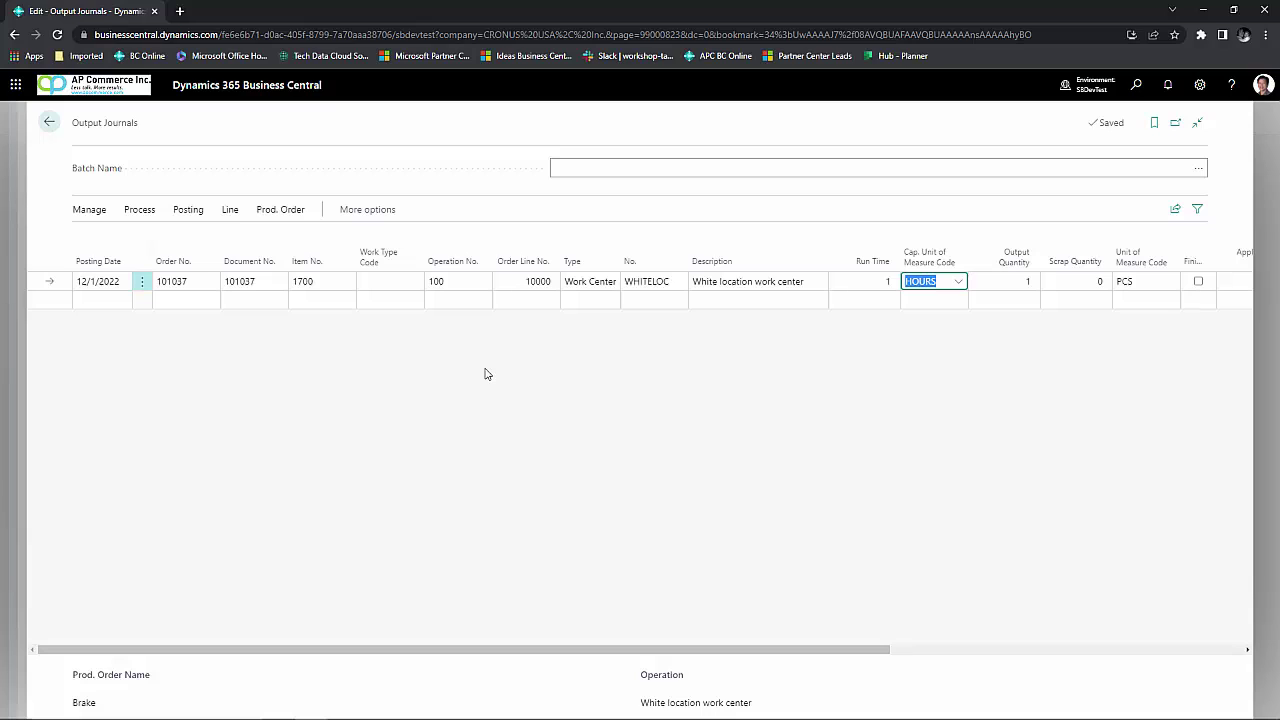
left_click(187, 210)
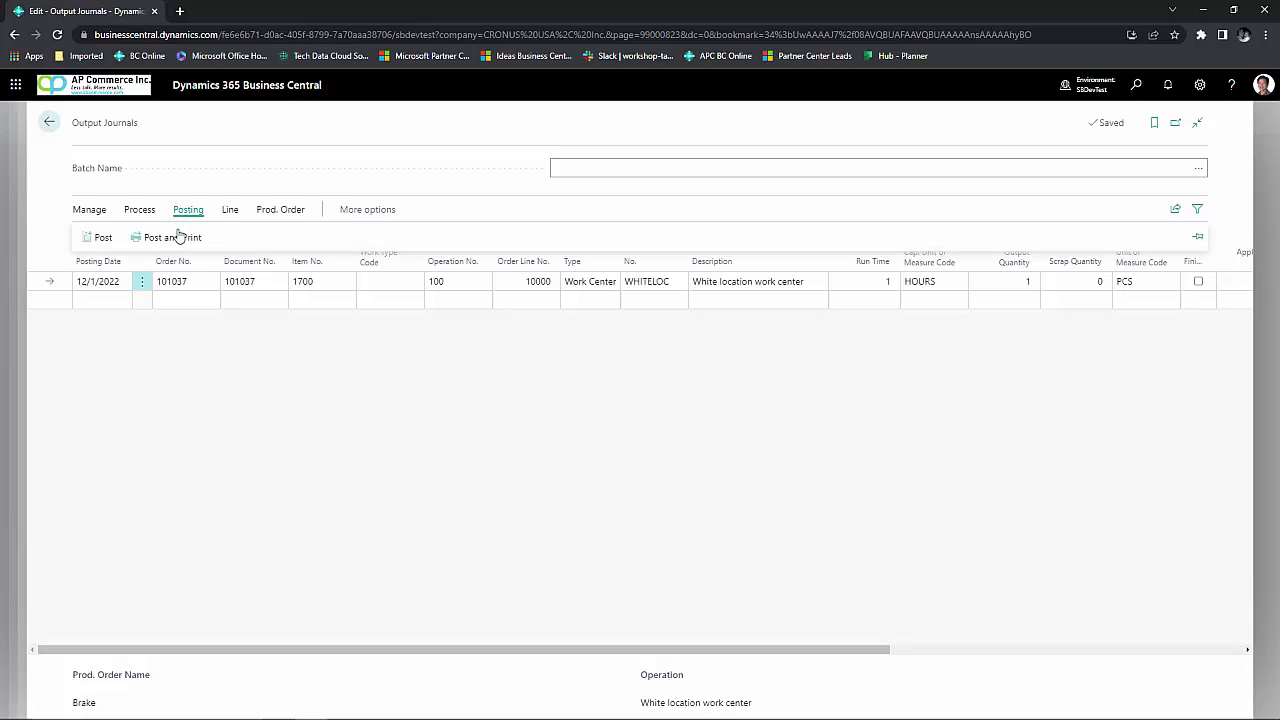
left_click(106, 239)
left_click(696, 441)
left_click(753, 440)
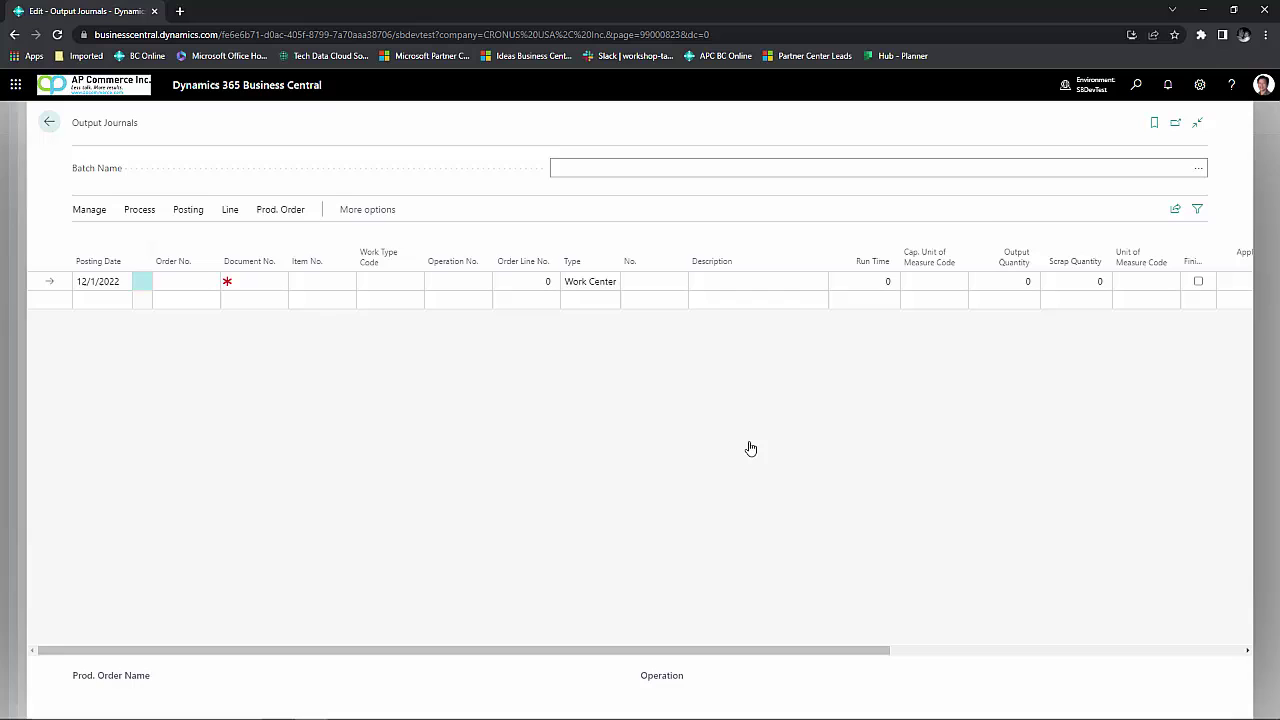
key("Escape")
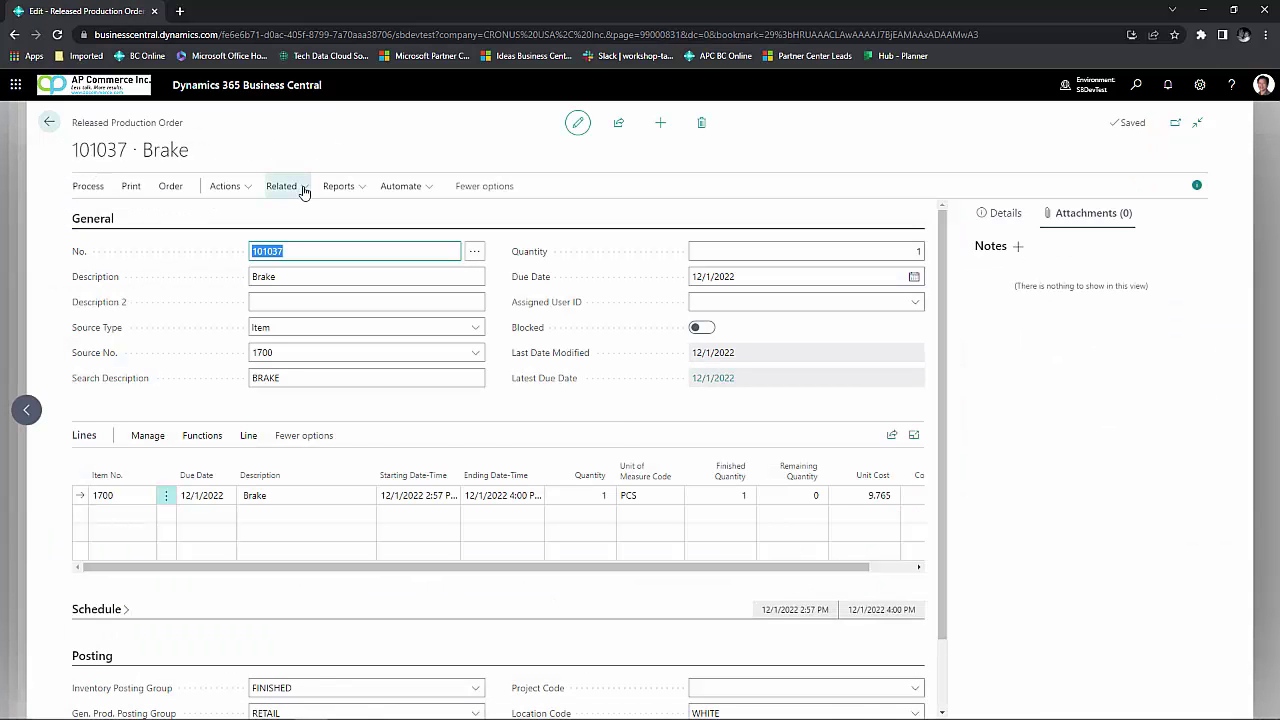
left_click(283, 187)
mouse_move(290, 211)
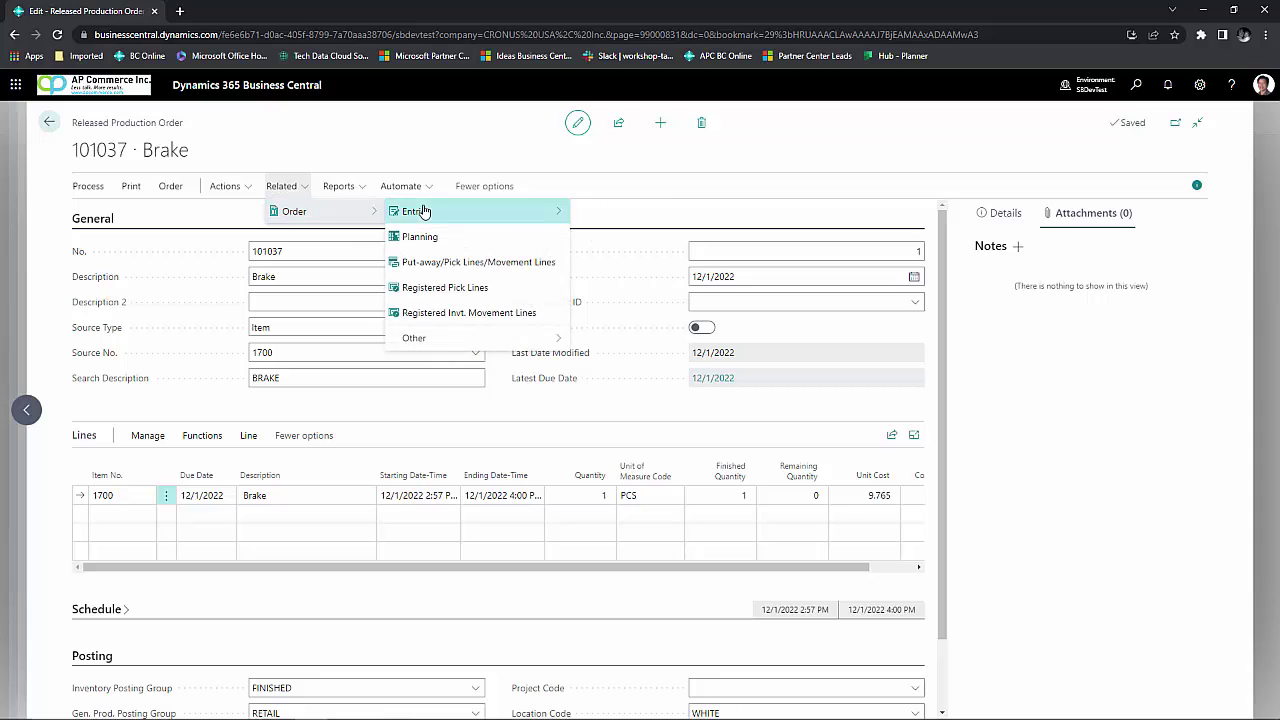
mouse_move(424, 211)
left_click(589, 217)
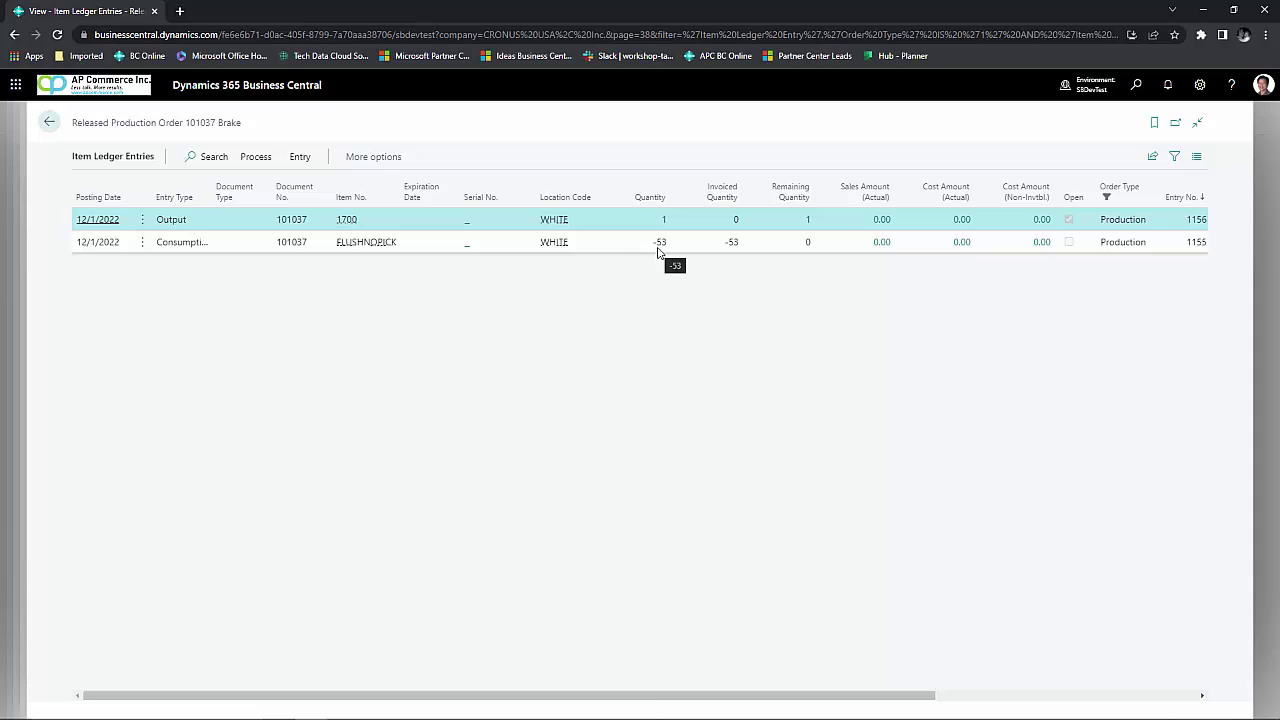
key("Escape")
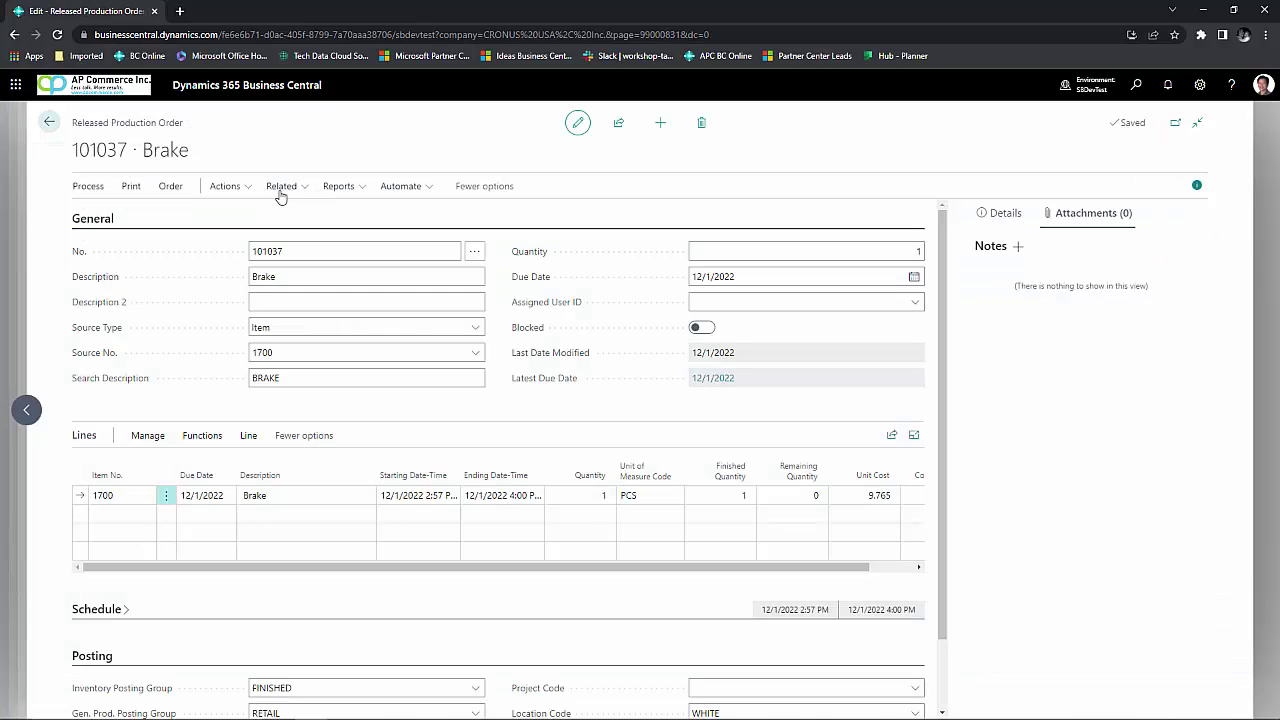
left_click(281, 186)
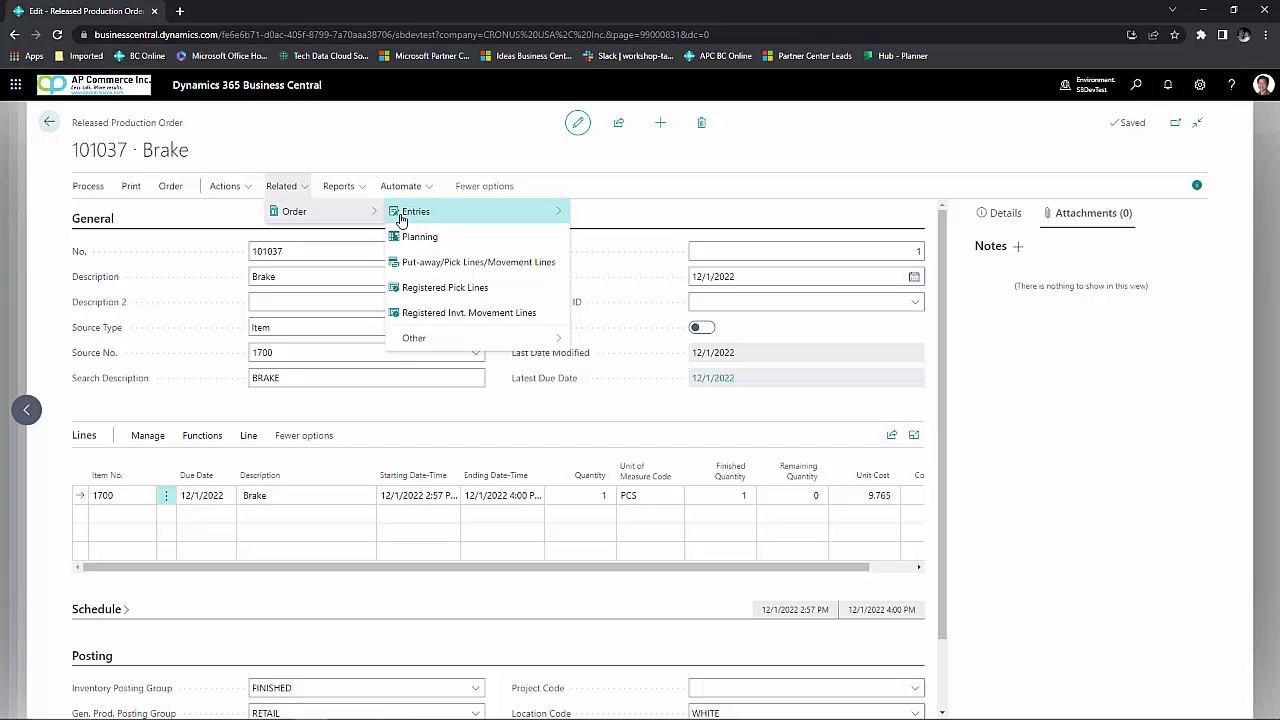
left_click(600, 278)
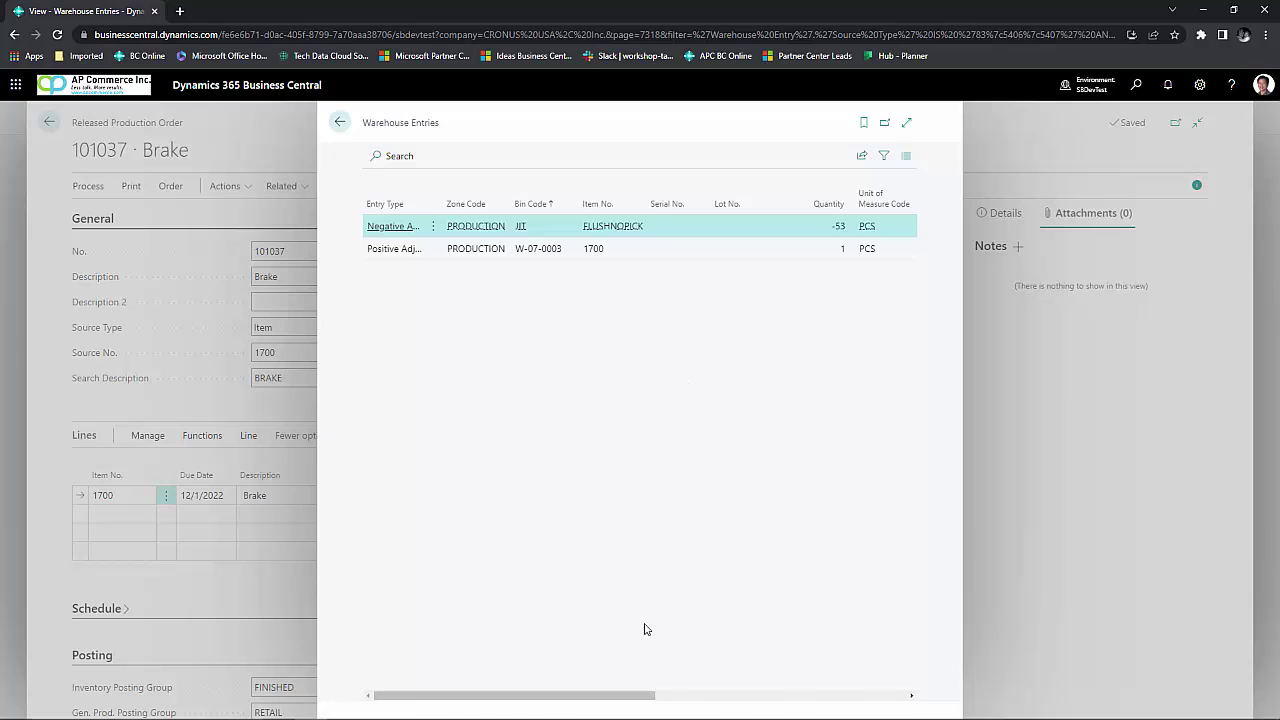
key("Escape")
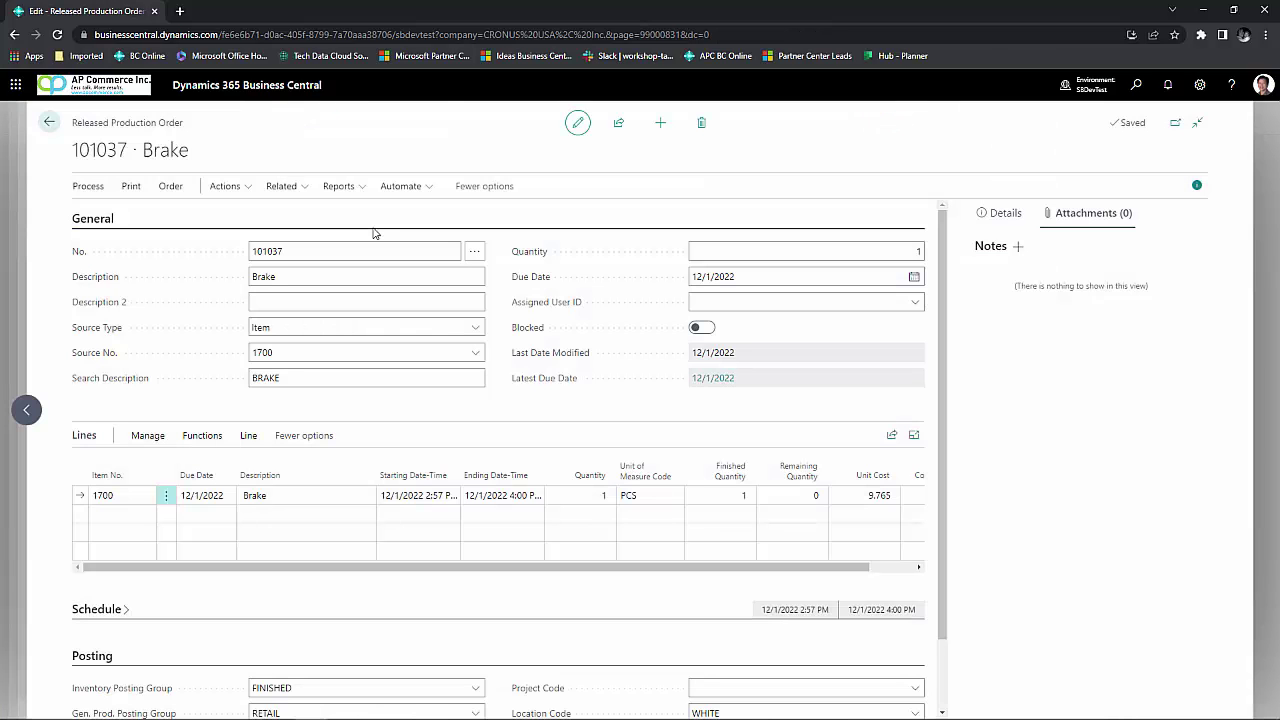